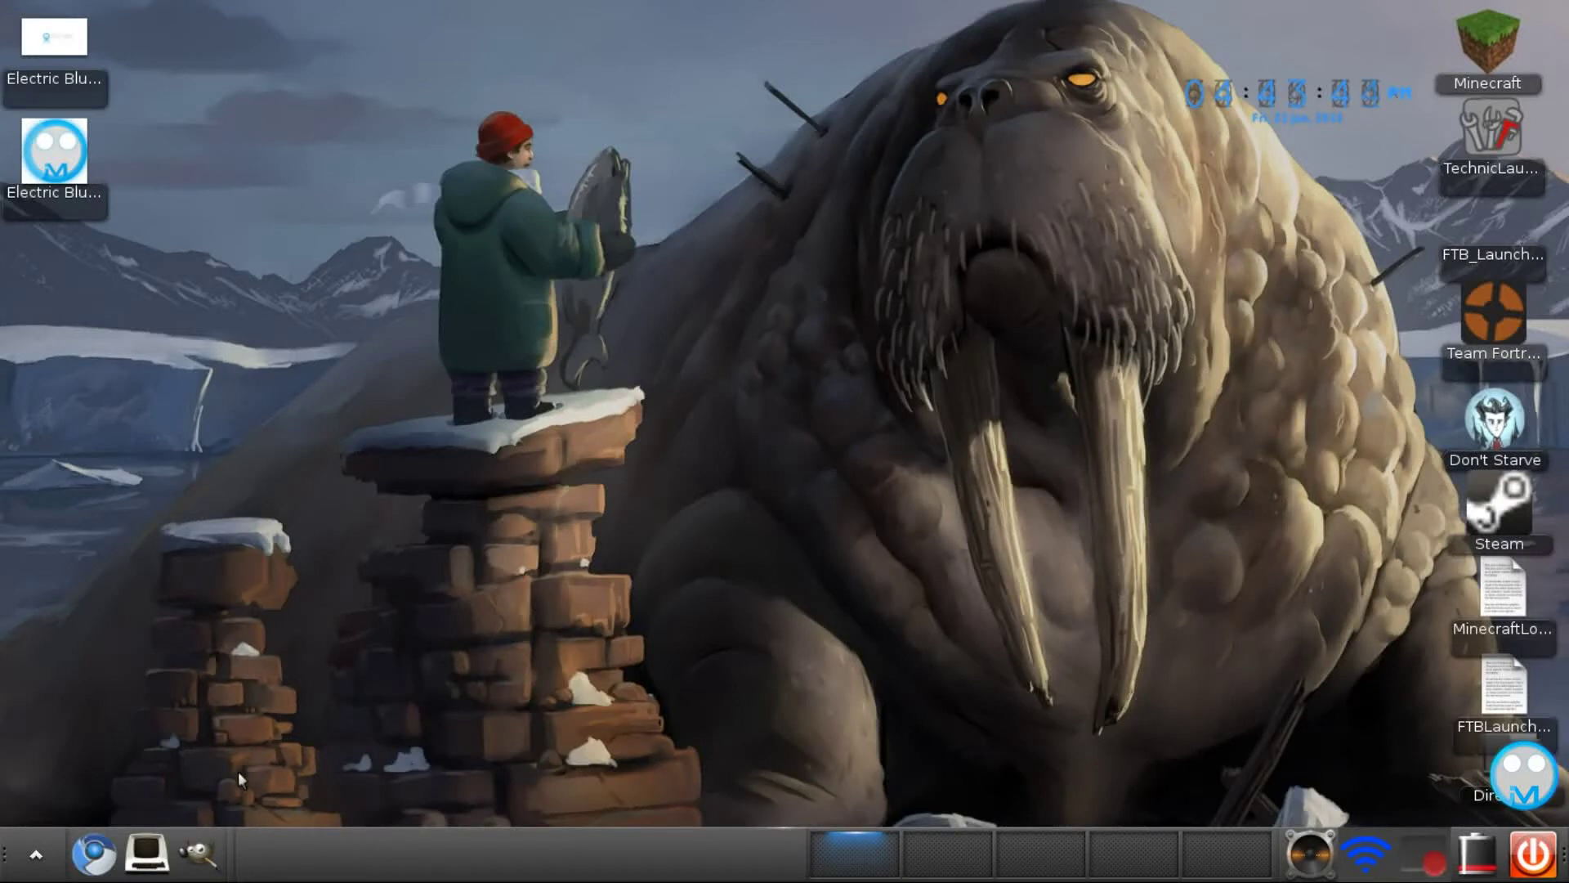
Step: Launch GIMP and reopen 'Black and White Photography.png' from the recent files list
left_click(196, 853)
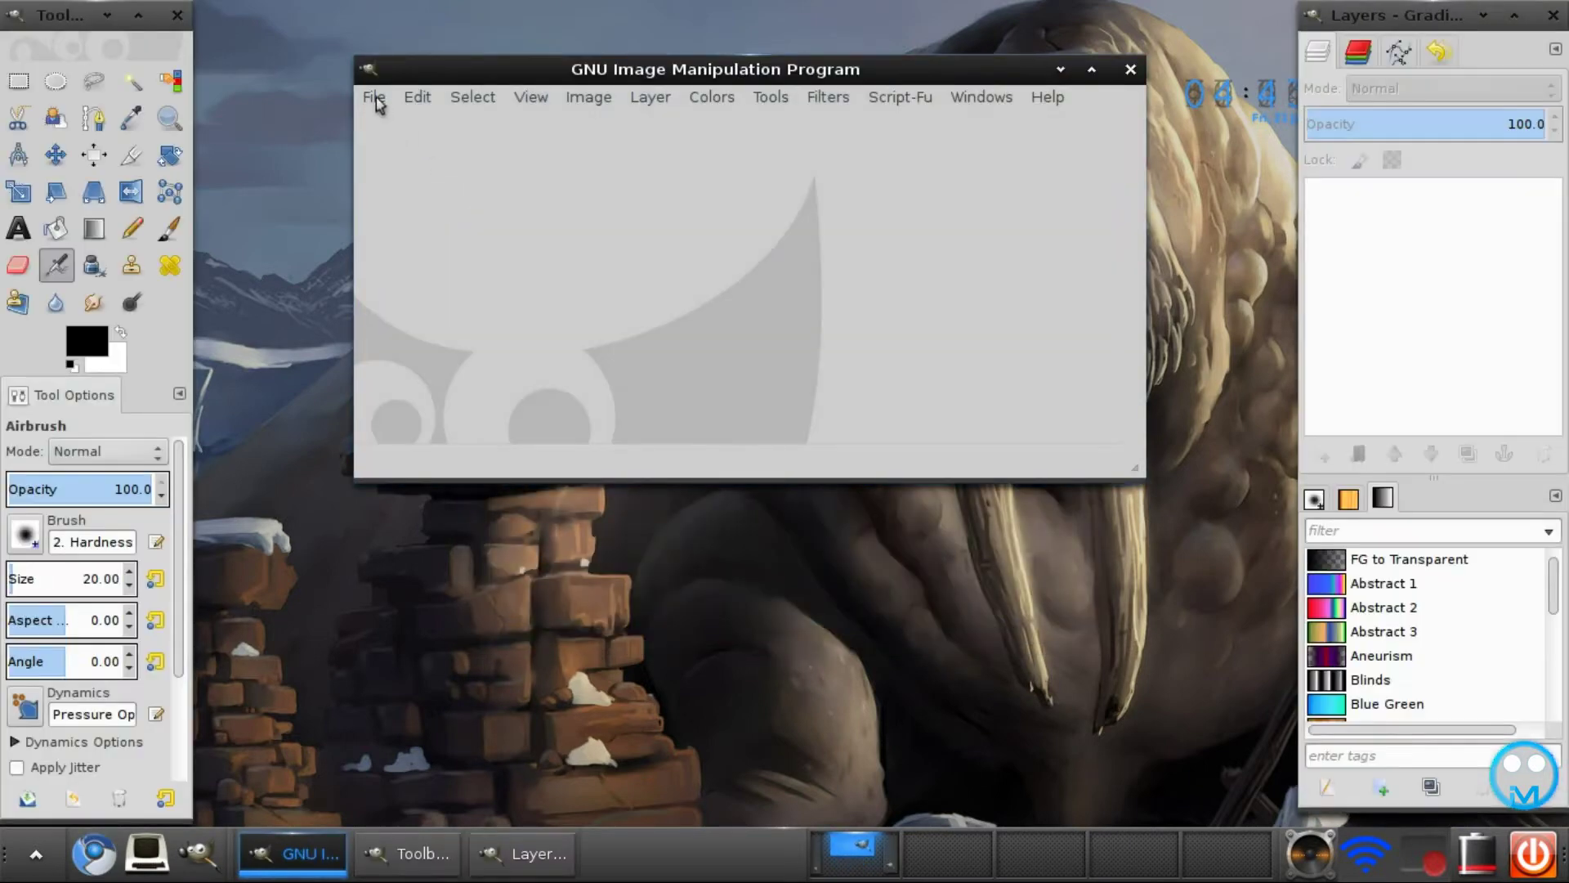
left_click(375, 96)
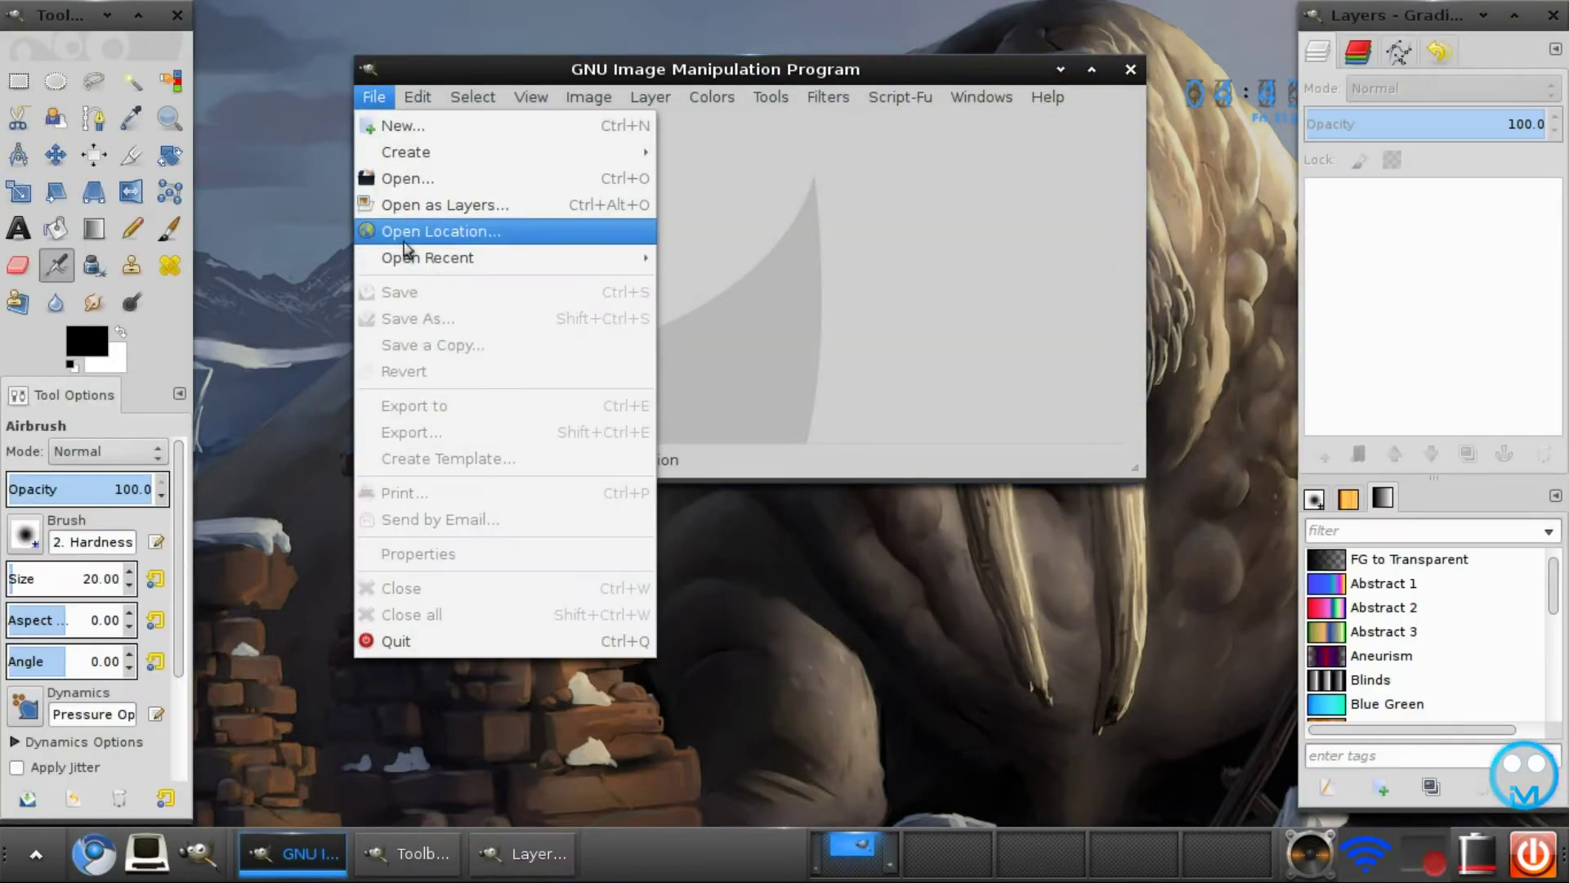
mouse_move(421, 258)
left_click(720, 250)
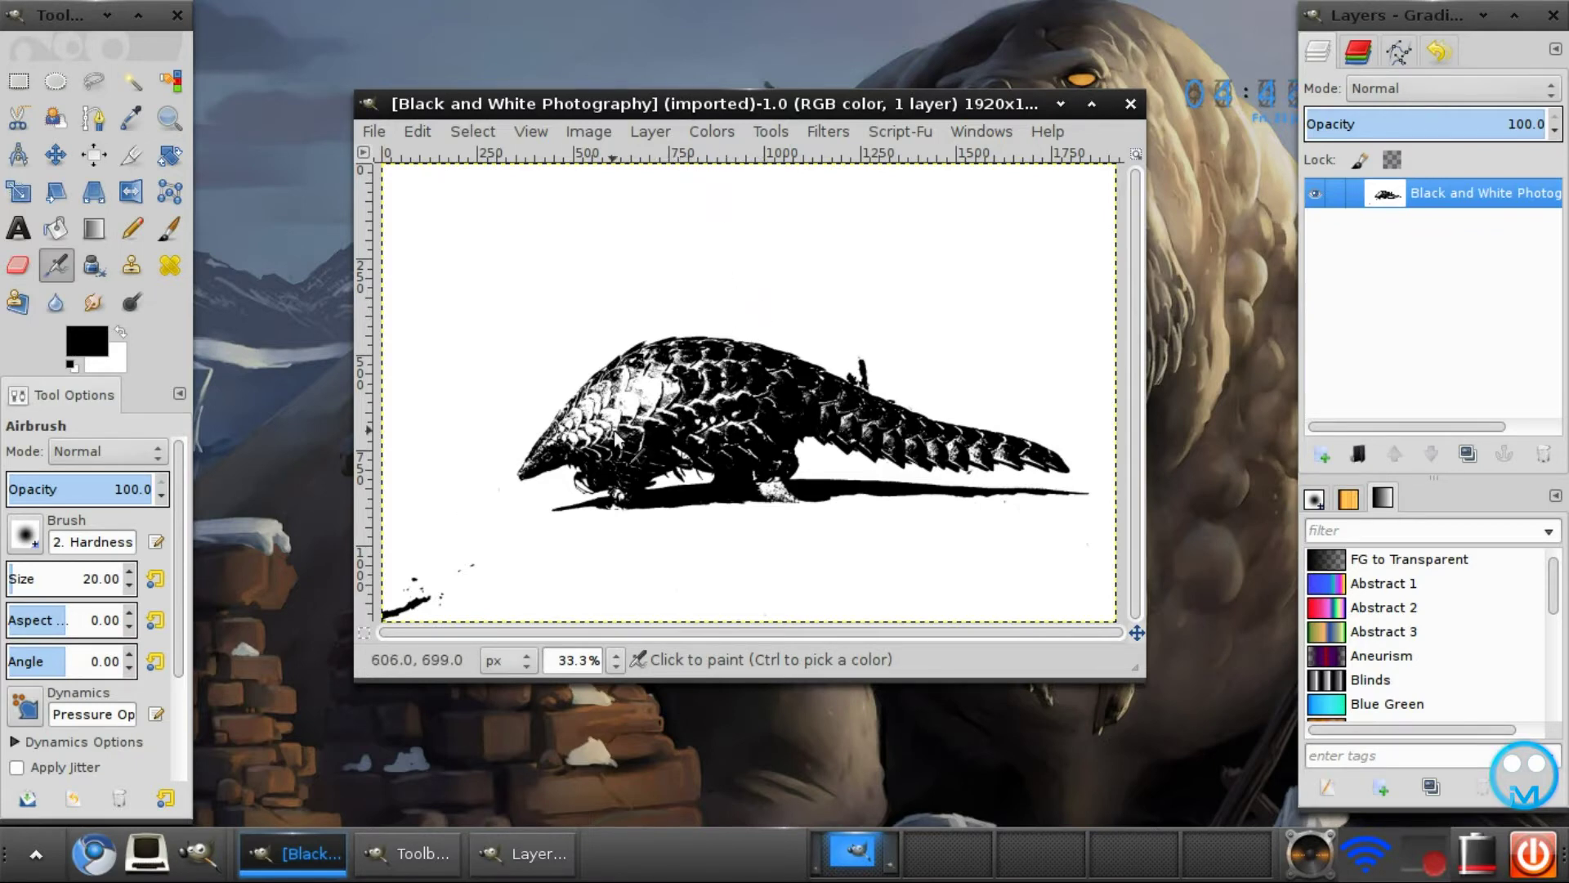
Step: Open pangolin.jpg, move its window lower, and bring the black-and-white image forward
left_click(374, 132)
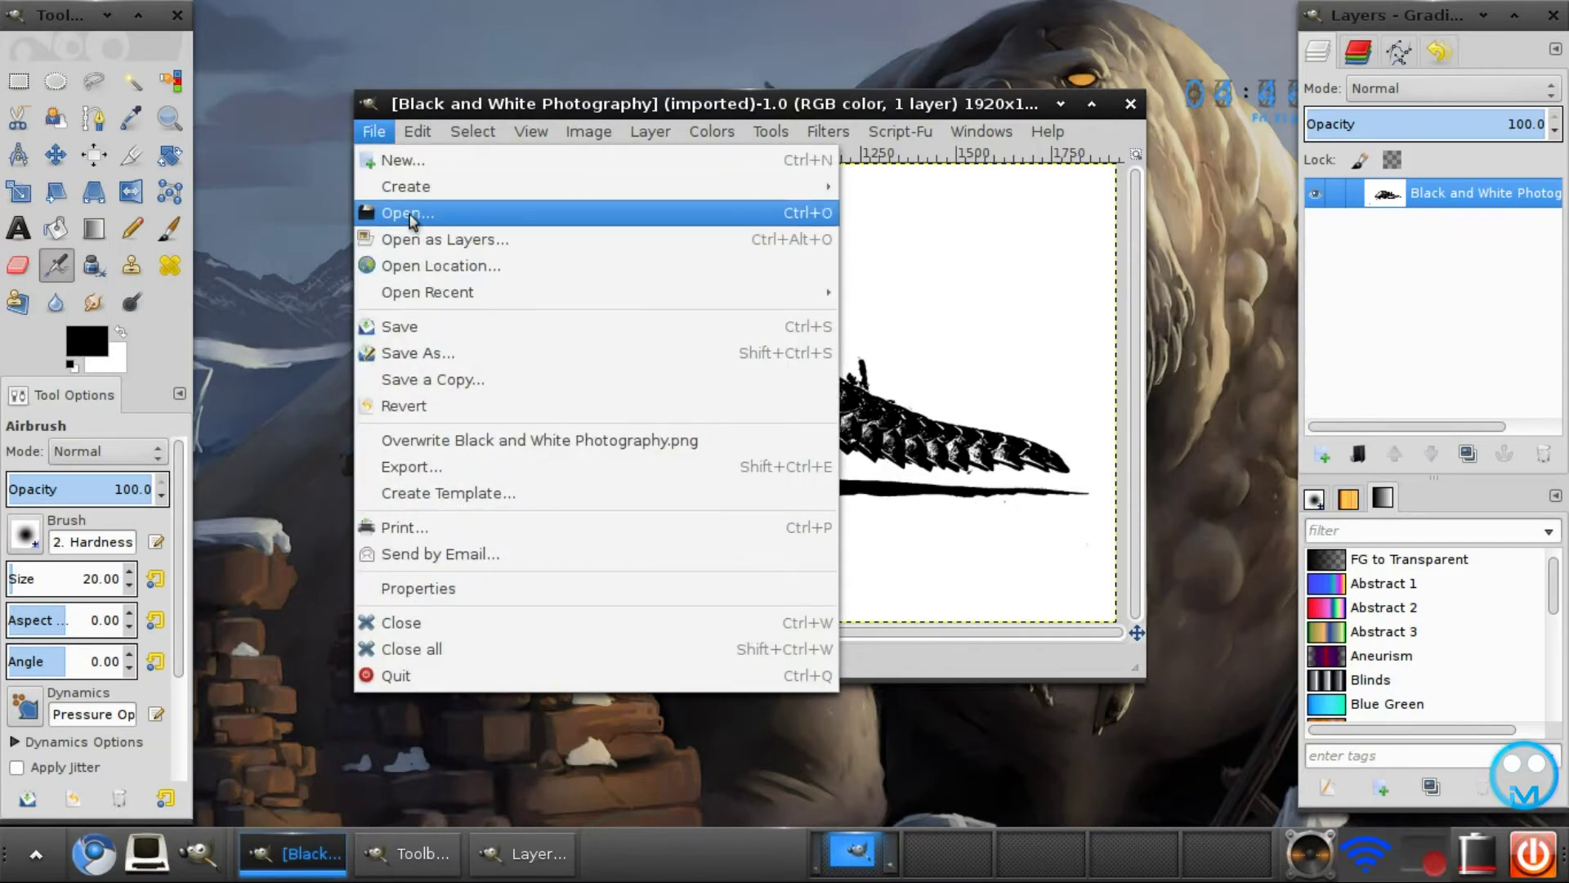
left_click(410, 212)
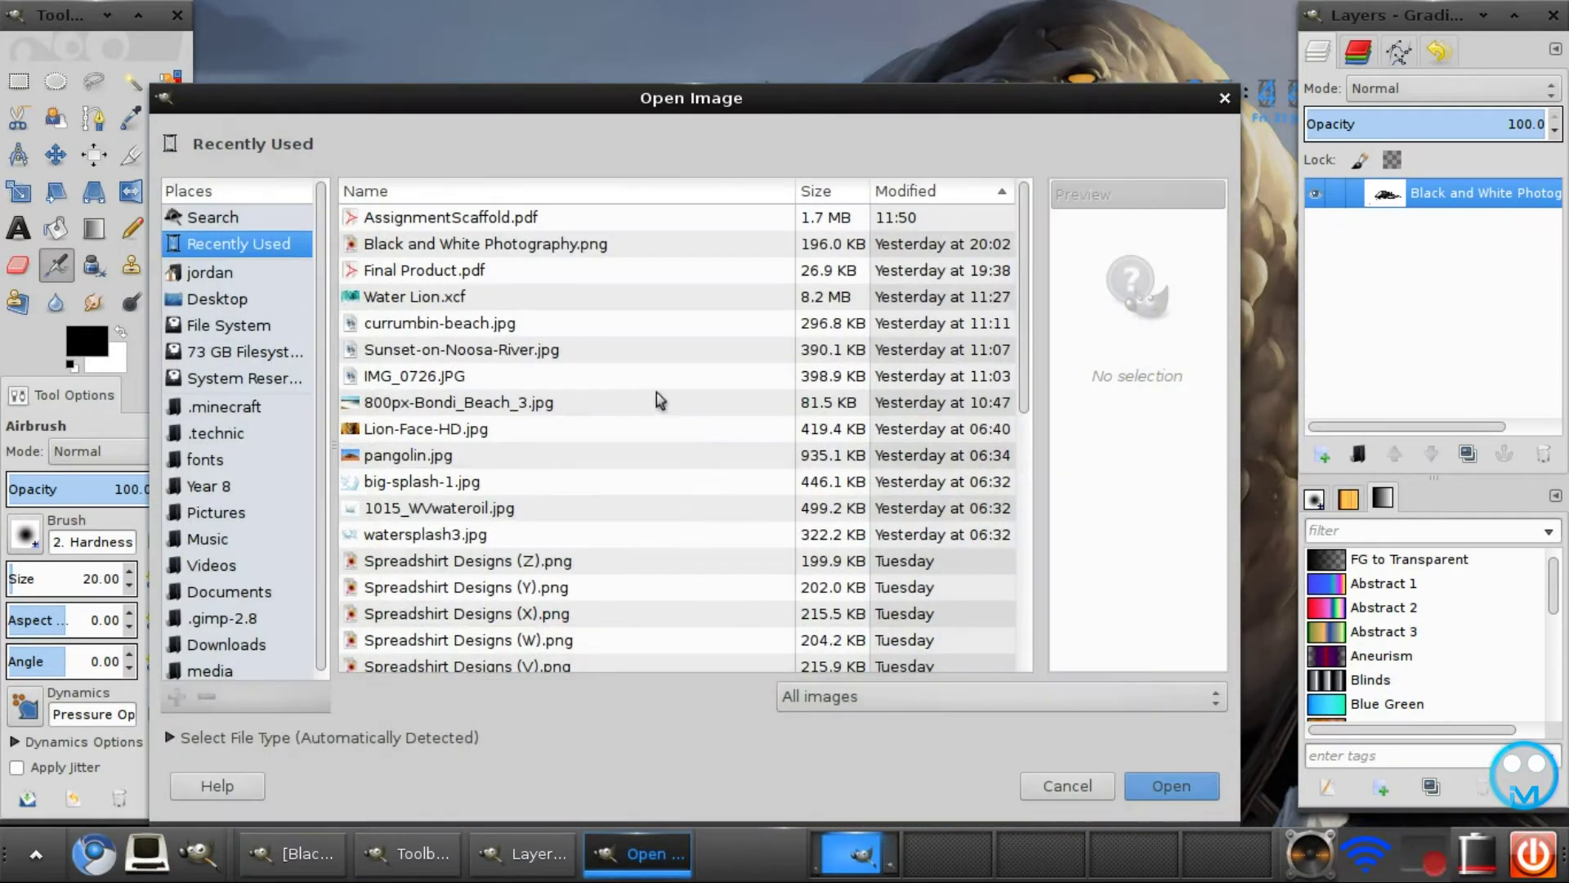
left_click(401, 458)
double_click(401, 456)
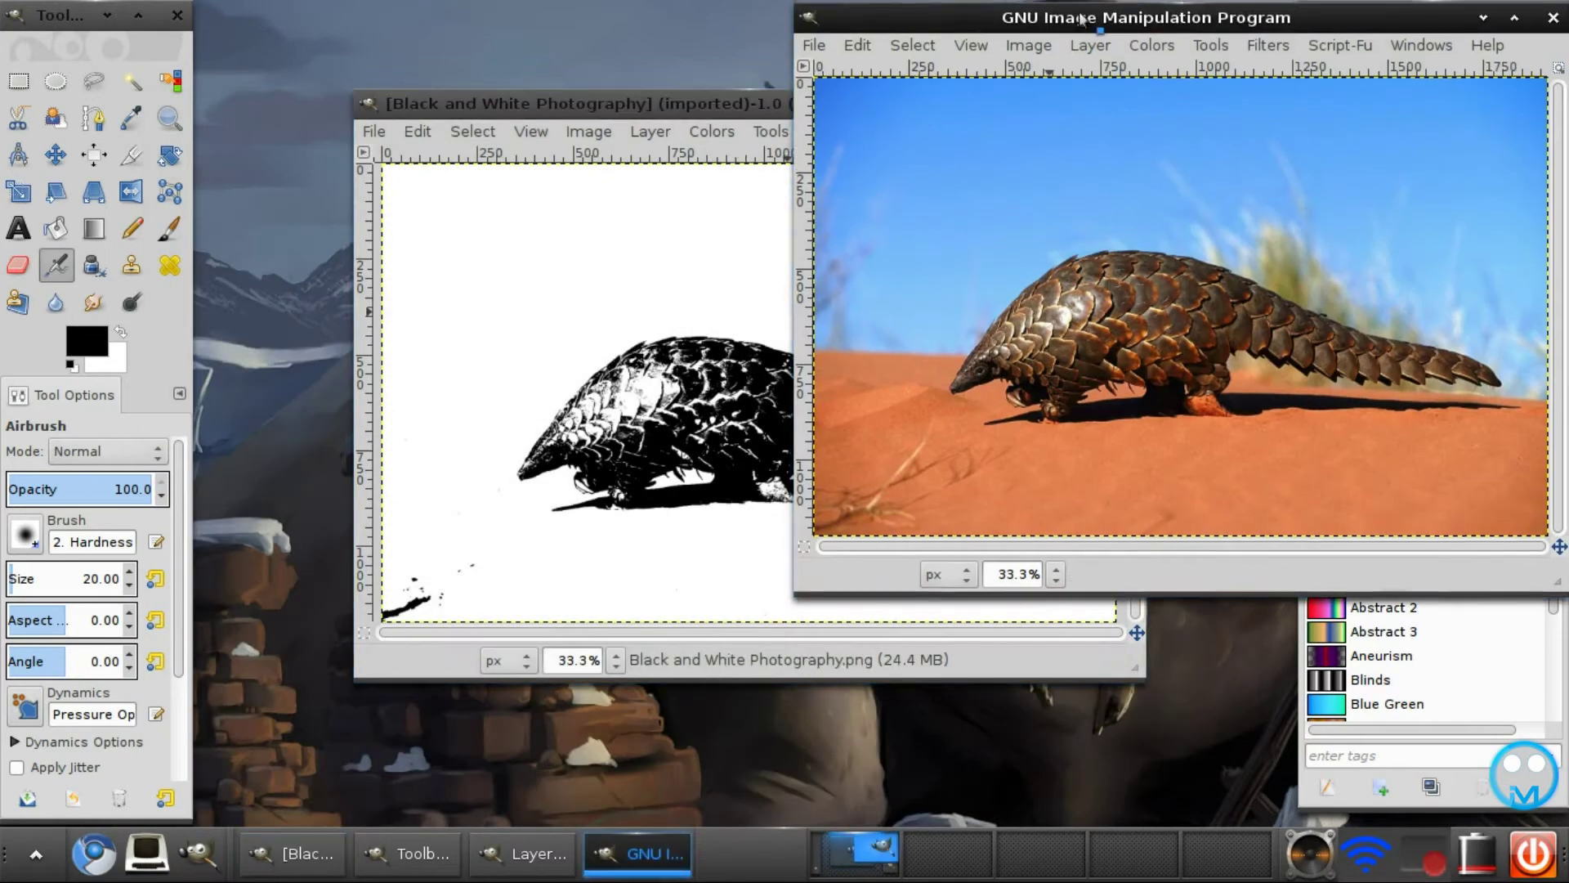
left_click_drag(1080, 18, 1111, 77)
key("alt+Tab")
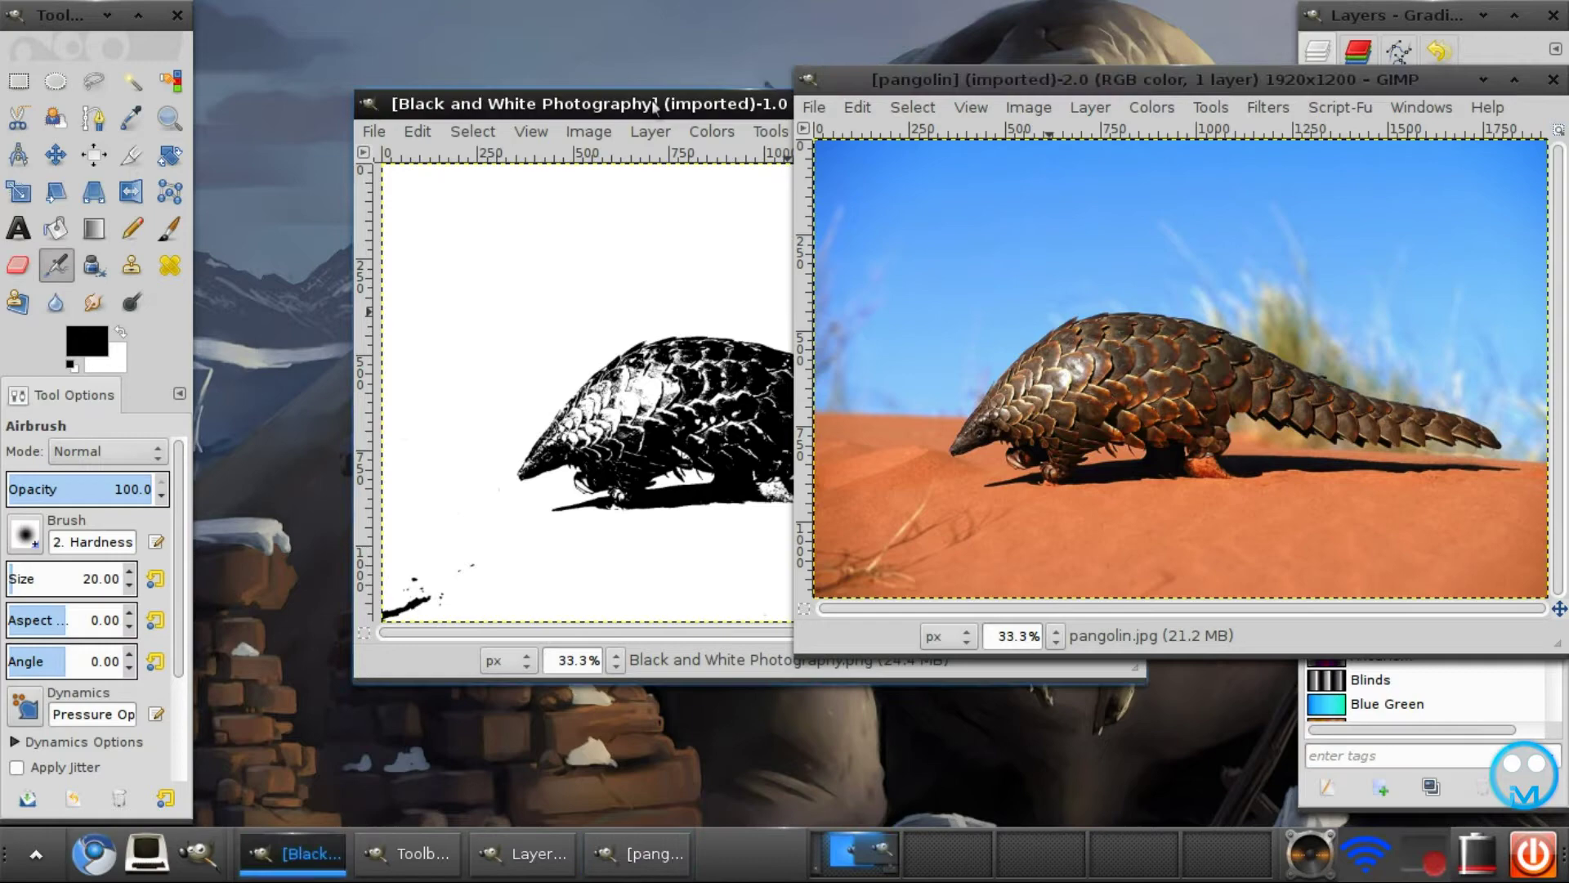
Step: Close the black-and-white example, shift the pangolin window left, and duplicate the pangolin.jpg layer
left_click(1130, 104)
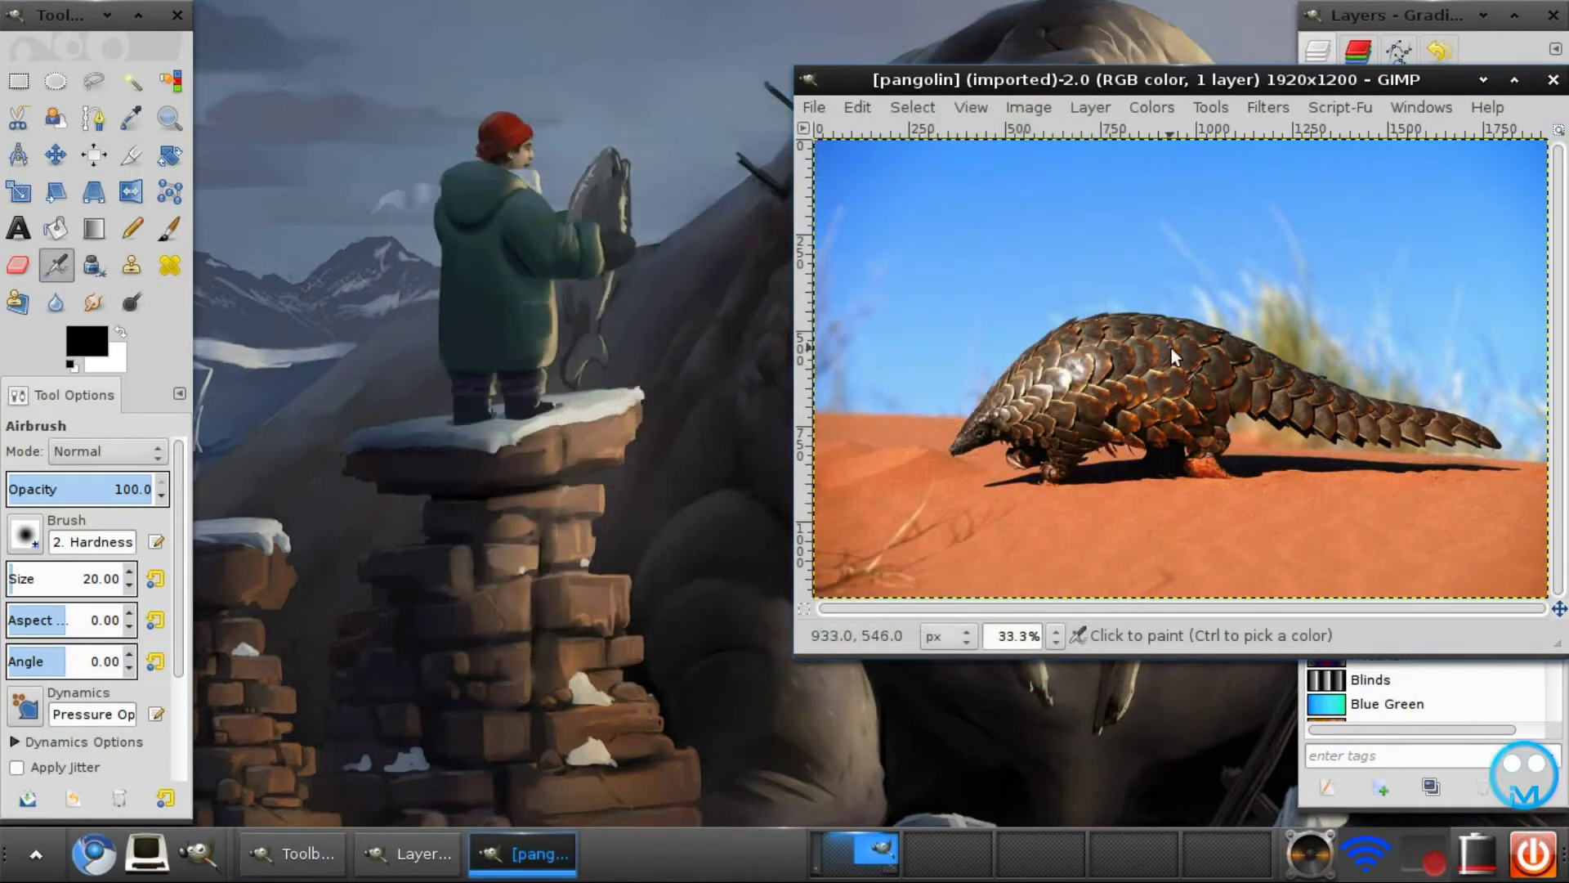
left_click_drag(1267, 82, 874, 100)
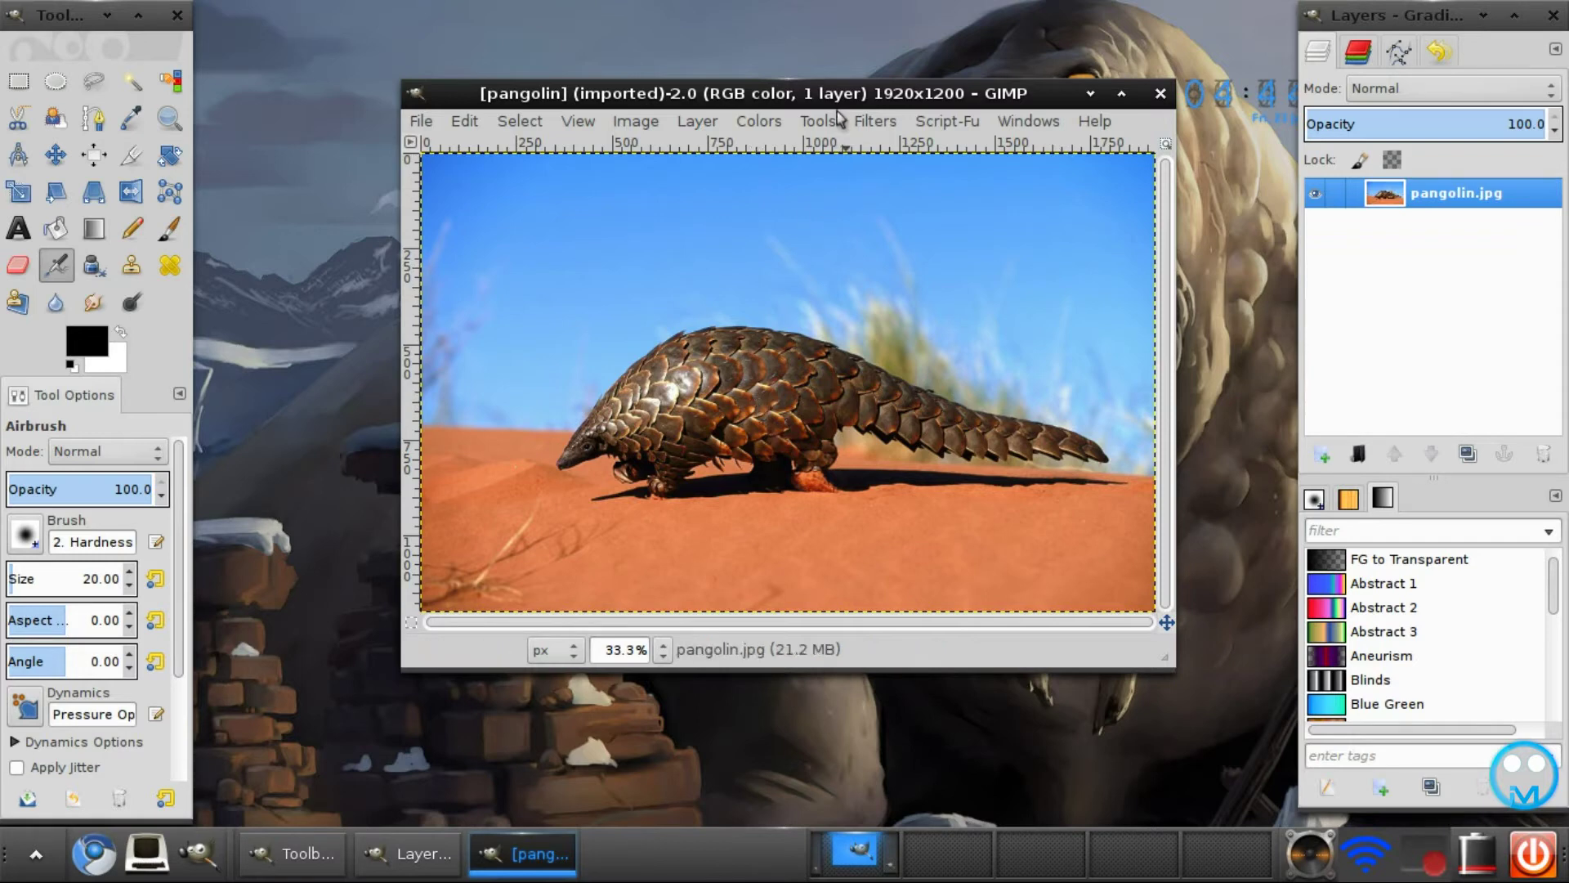
left_click_drag(835, 96, 782, 96)
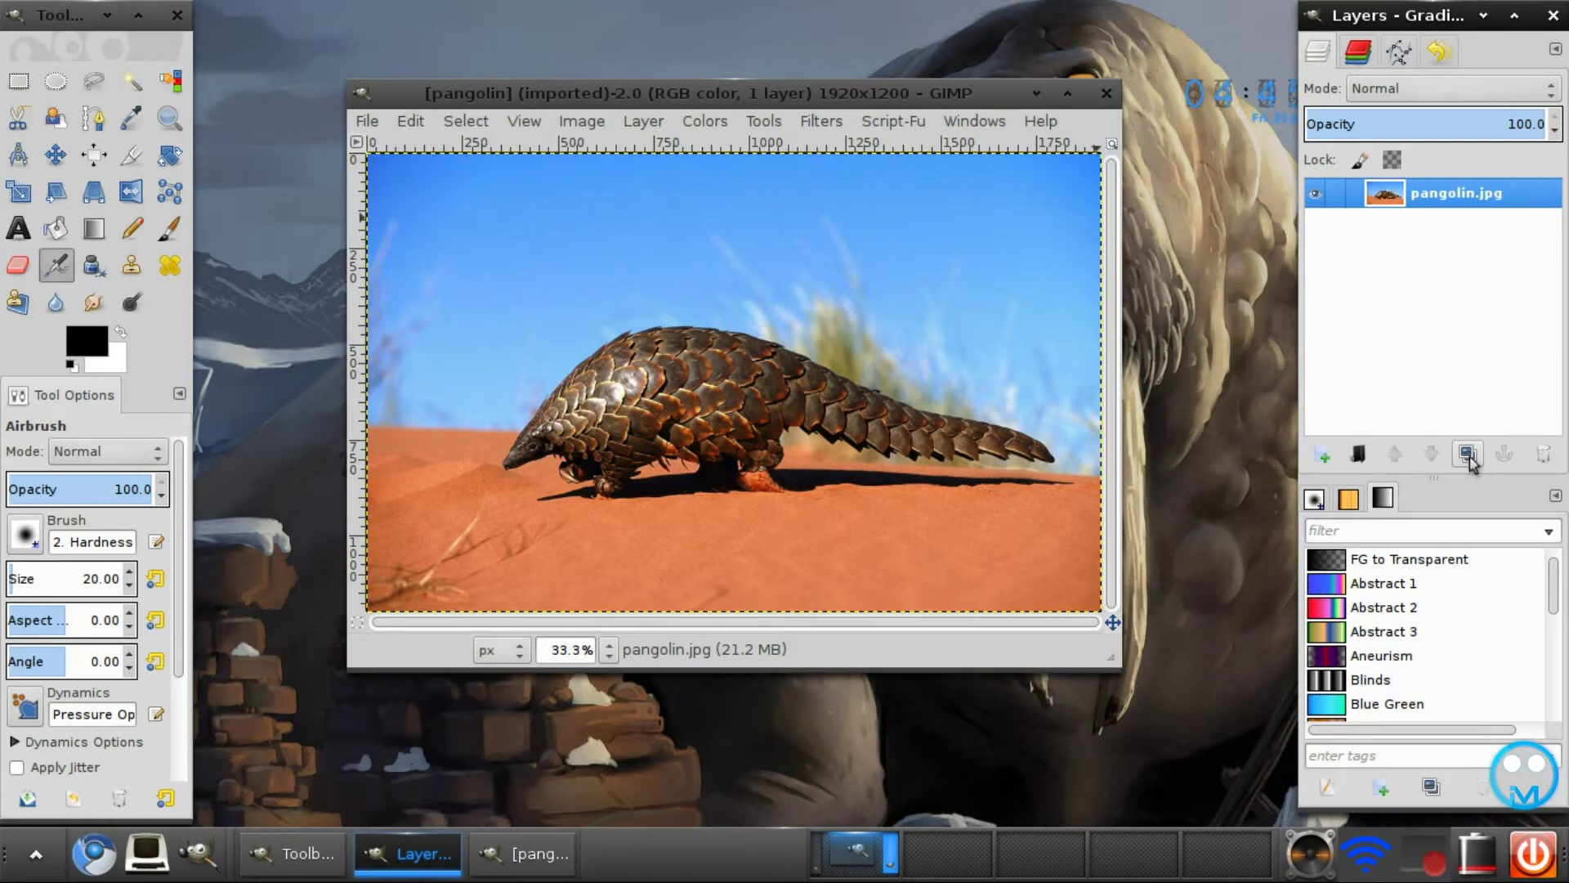
left_click(1468, 454)
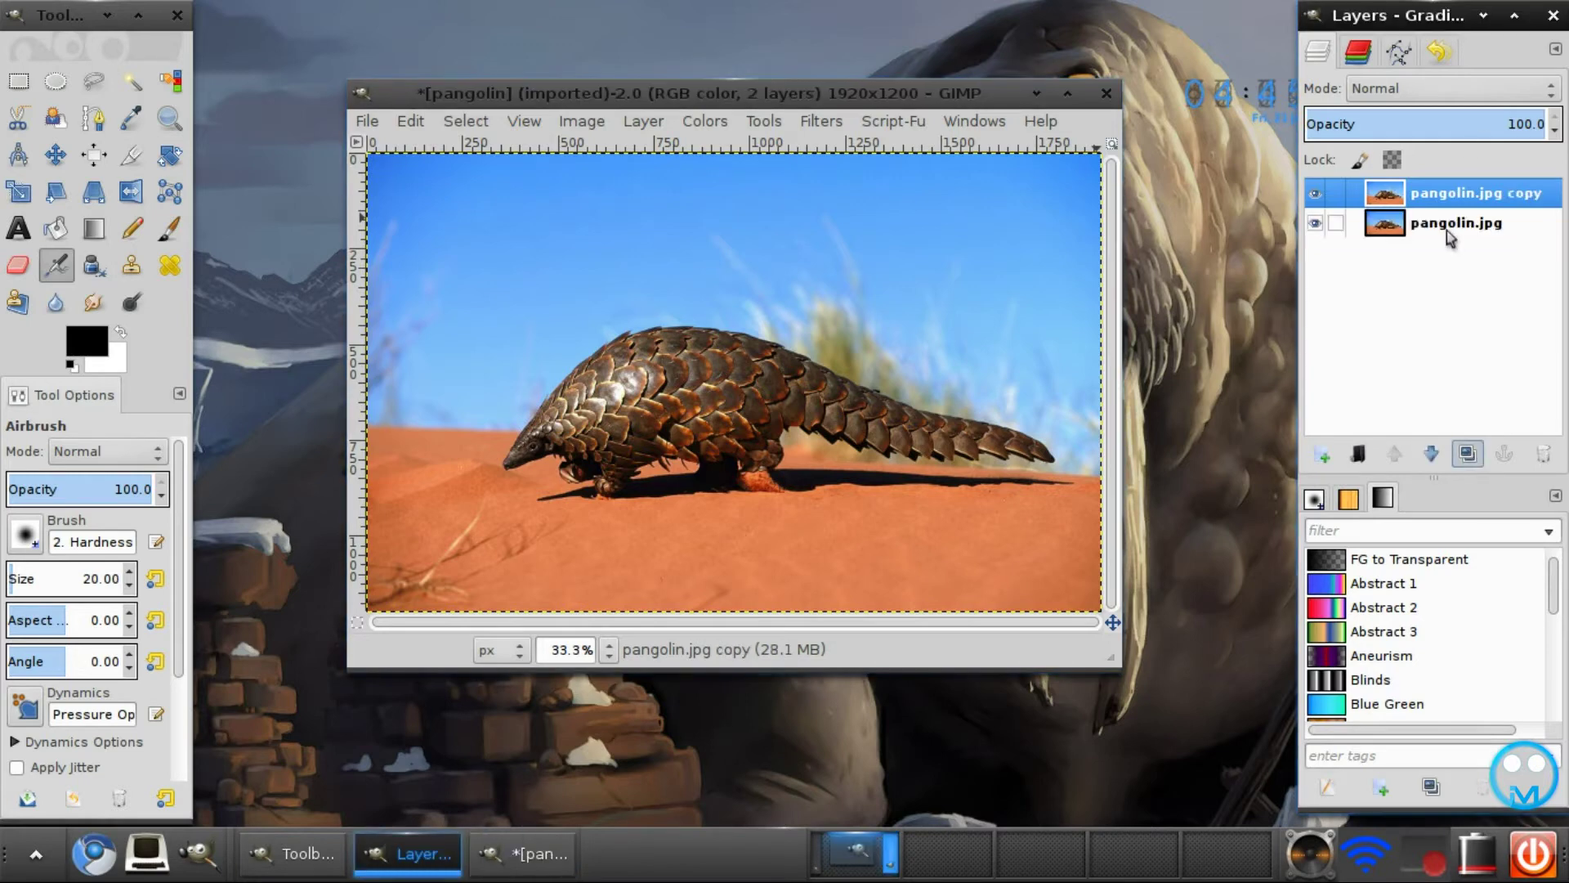
Step: Apply a 148–255 Threshold to the pangolin.jpg copy layer to make a black silhouette
left_click(708, 118)
left_click(739, 255)
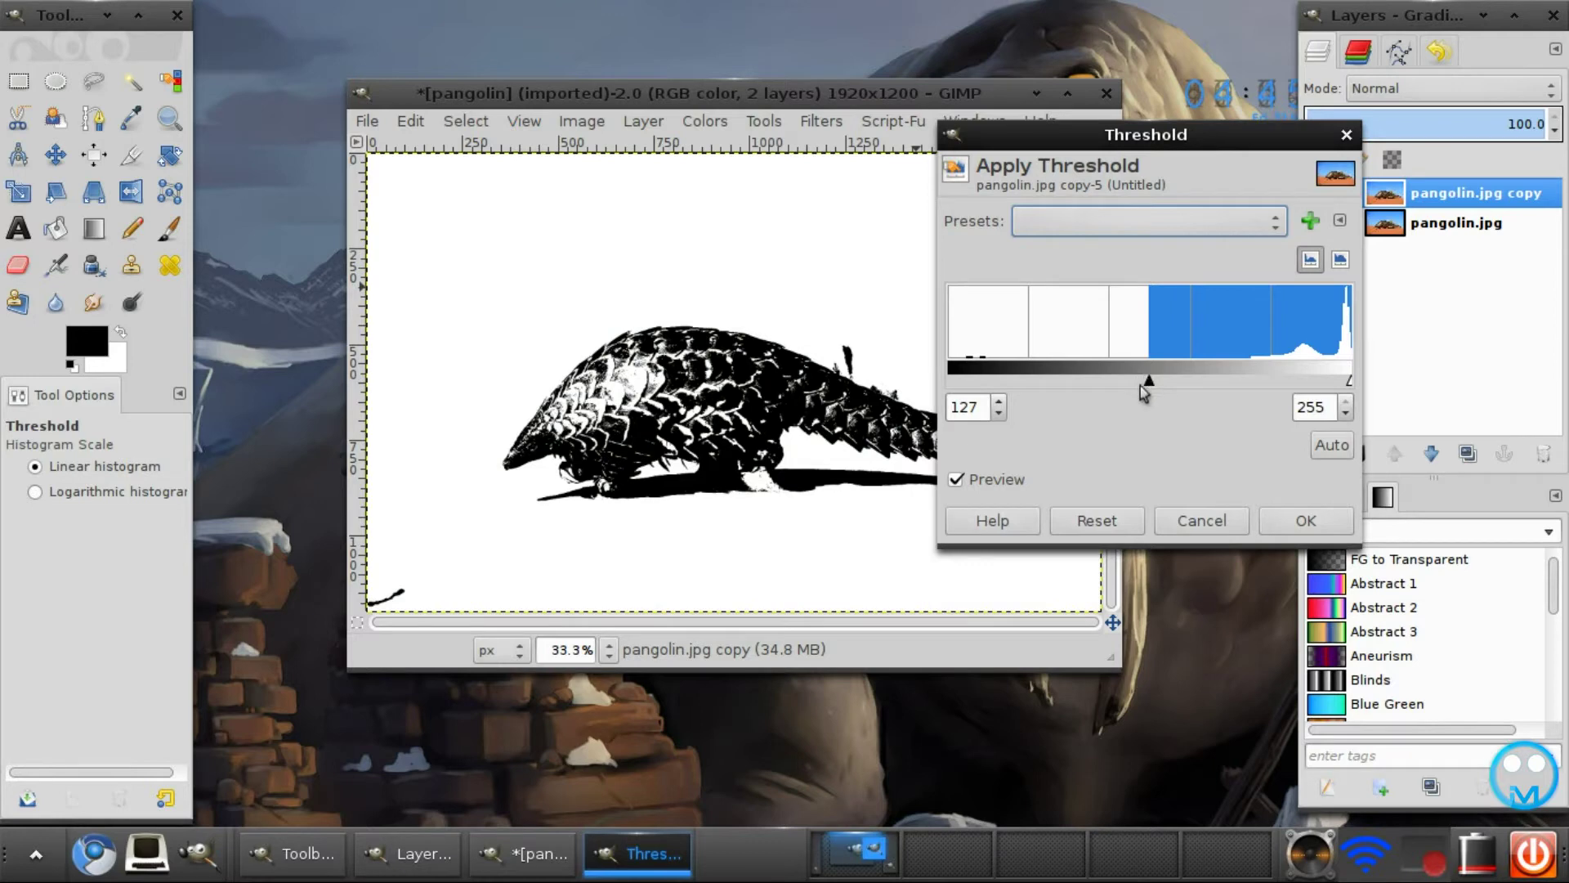
left_click_drag(1148, 384, 953, 386)
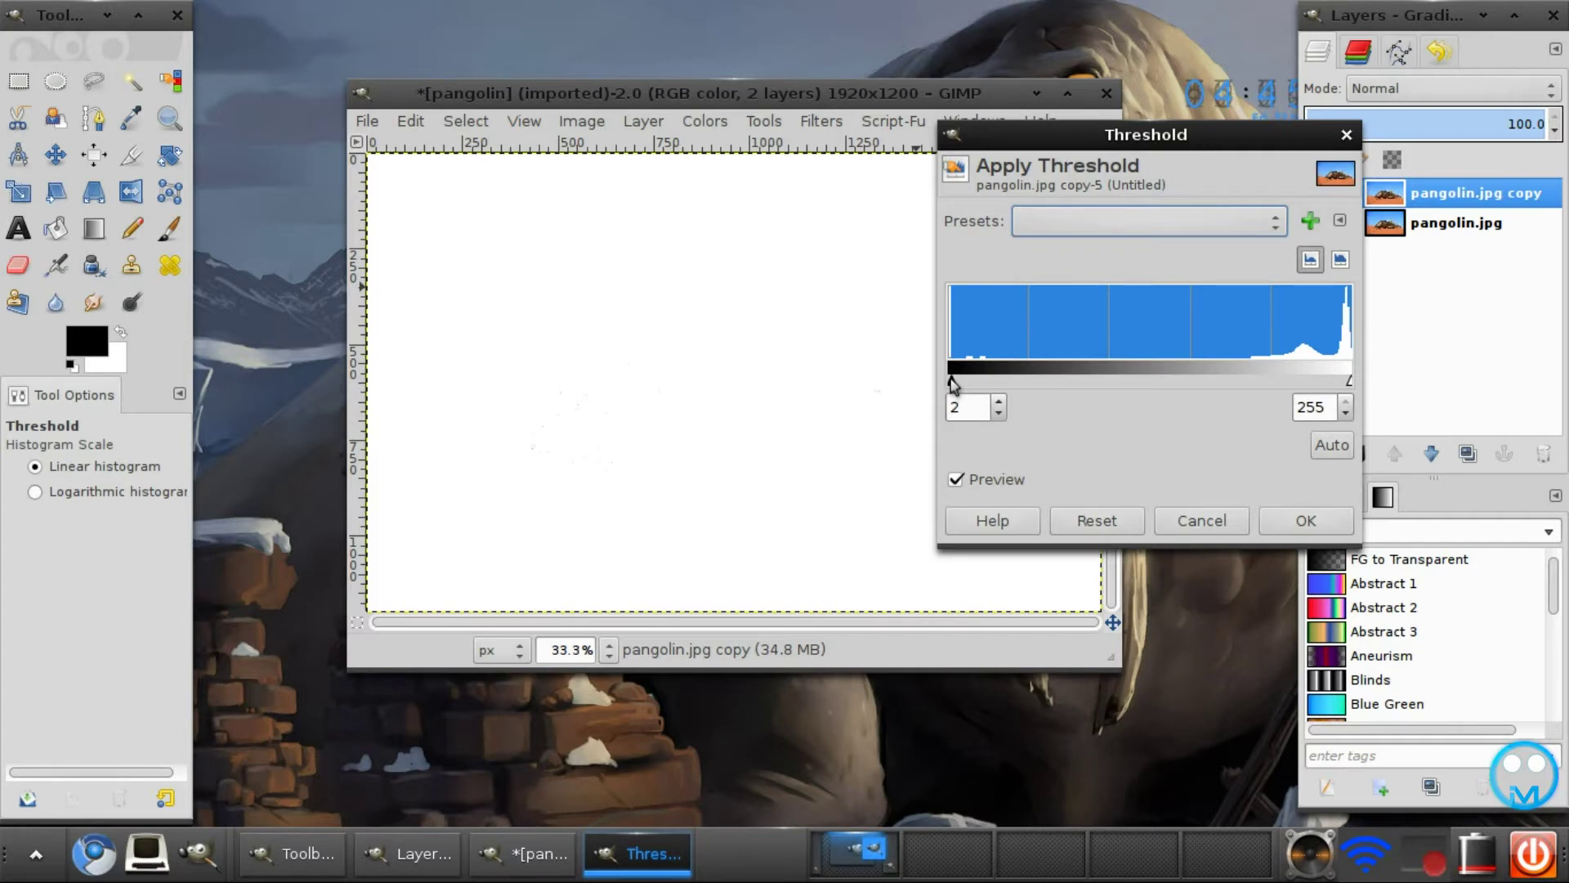
left_click_drag(949, 384, 1180, 385)
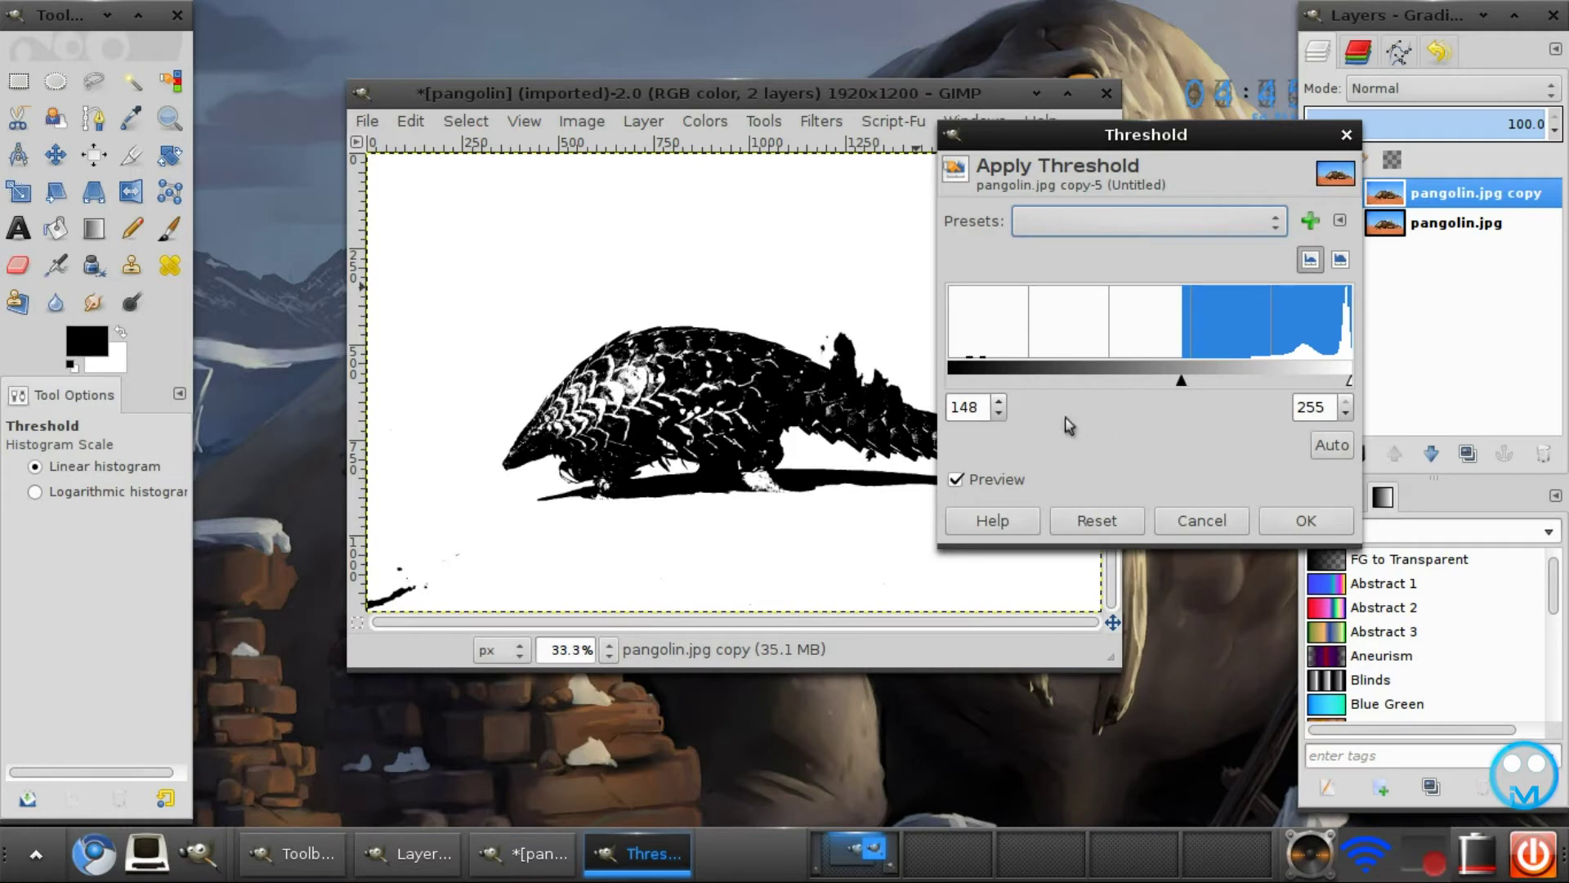
left_click(1299, 524)
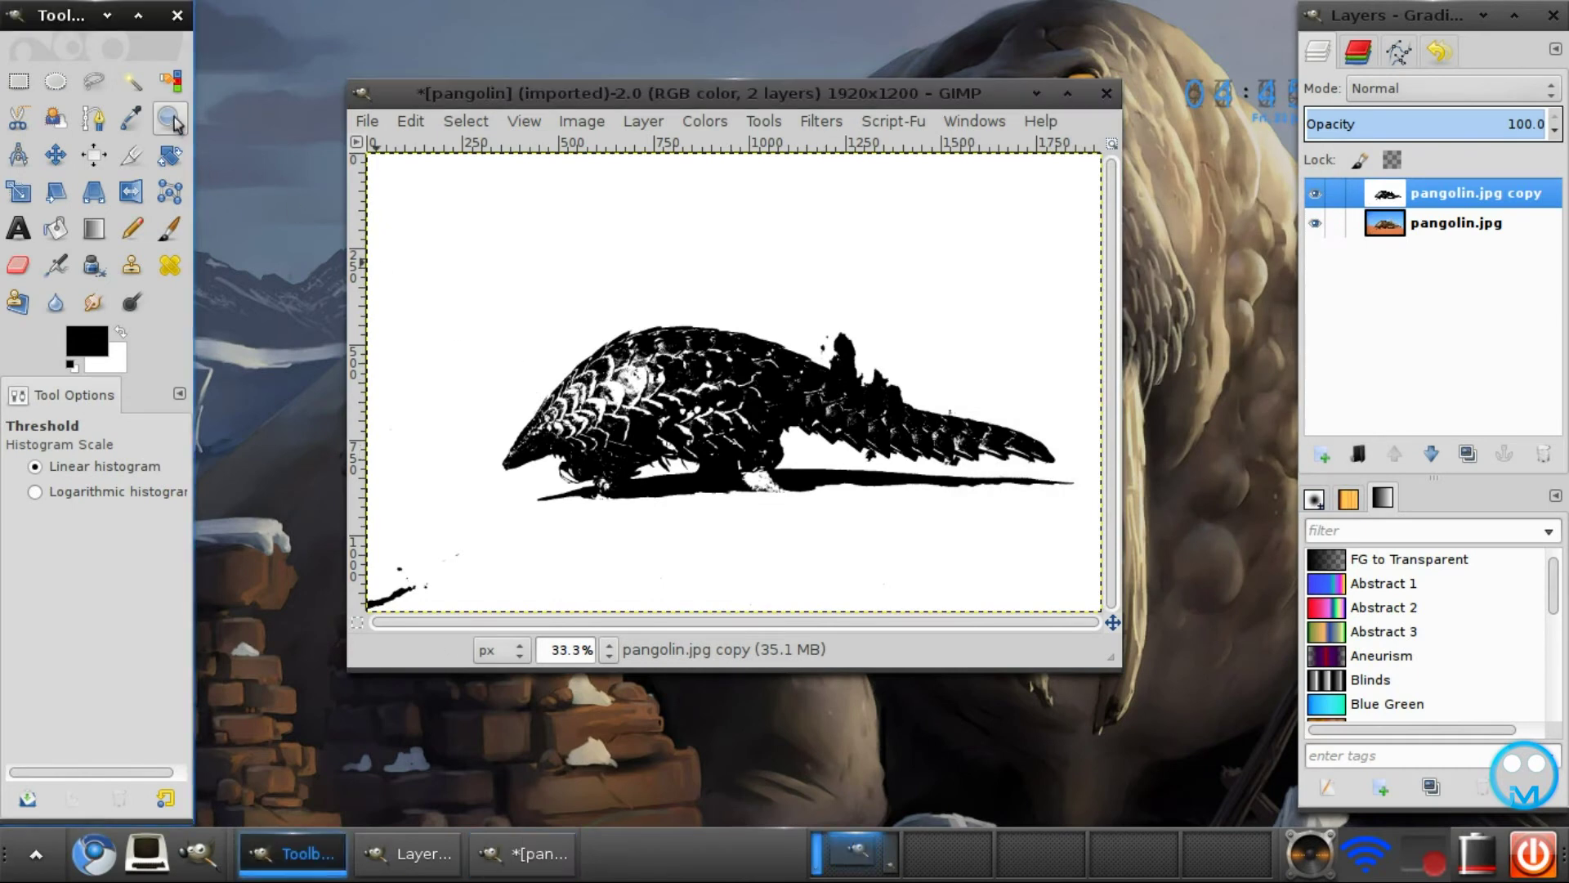
key("z")
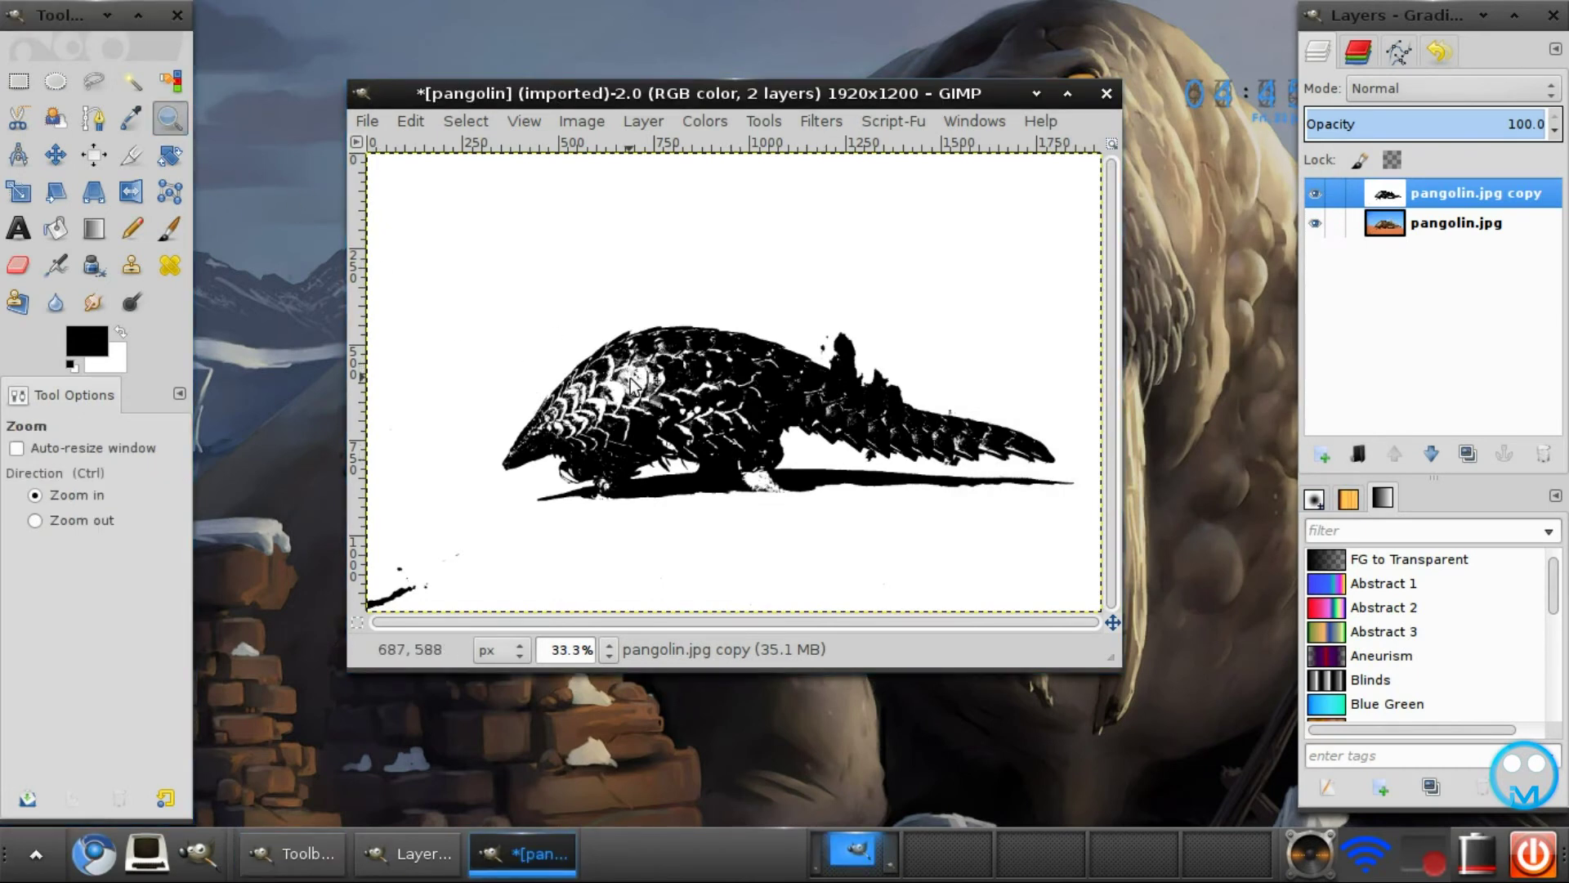
left_click(606, 415)
left_click(609, 415)
left_click(609, 415)
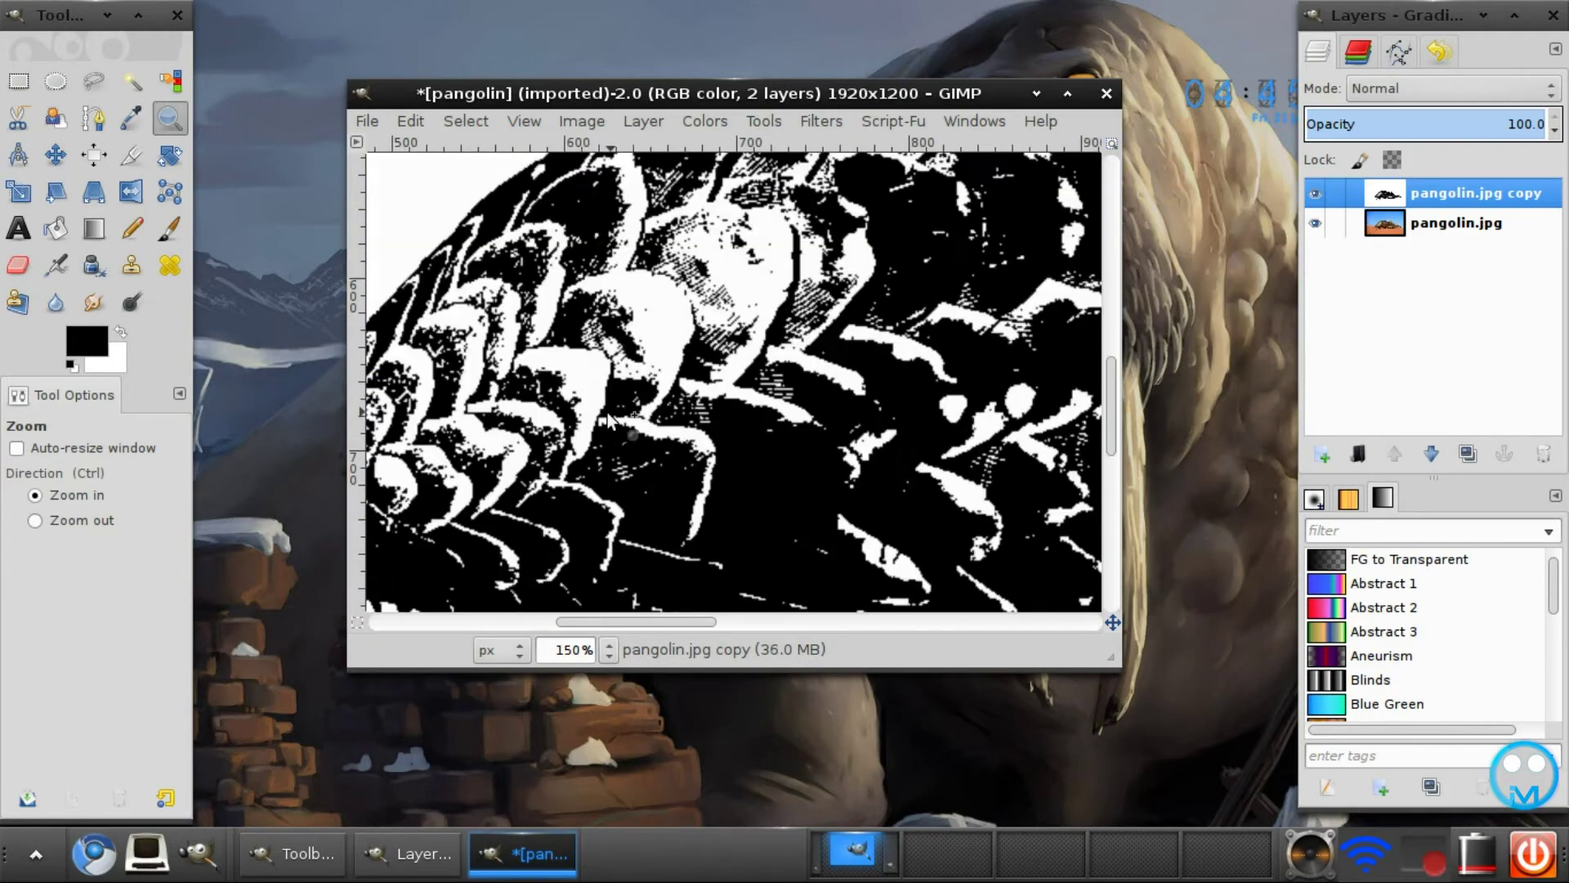
left_click(609, 415)
left_click(609, 416)
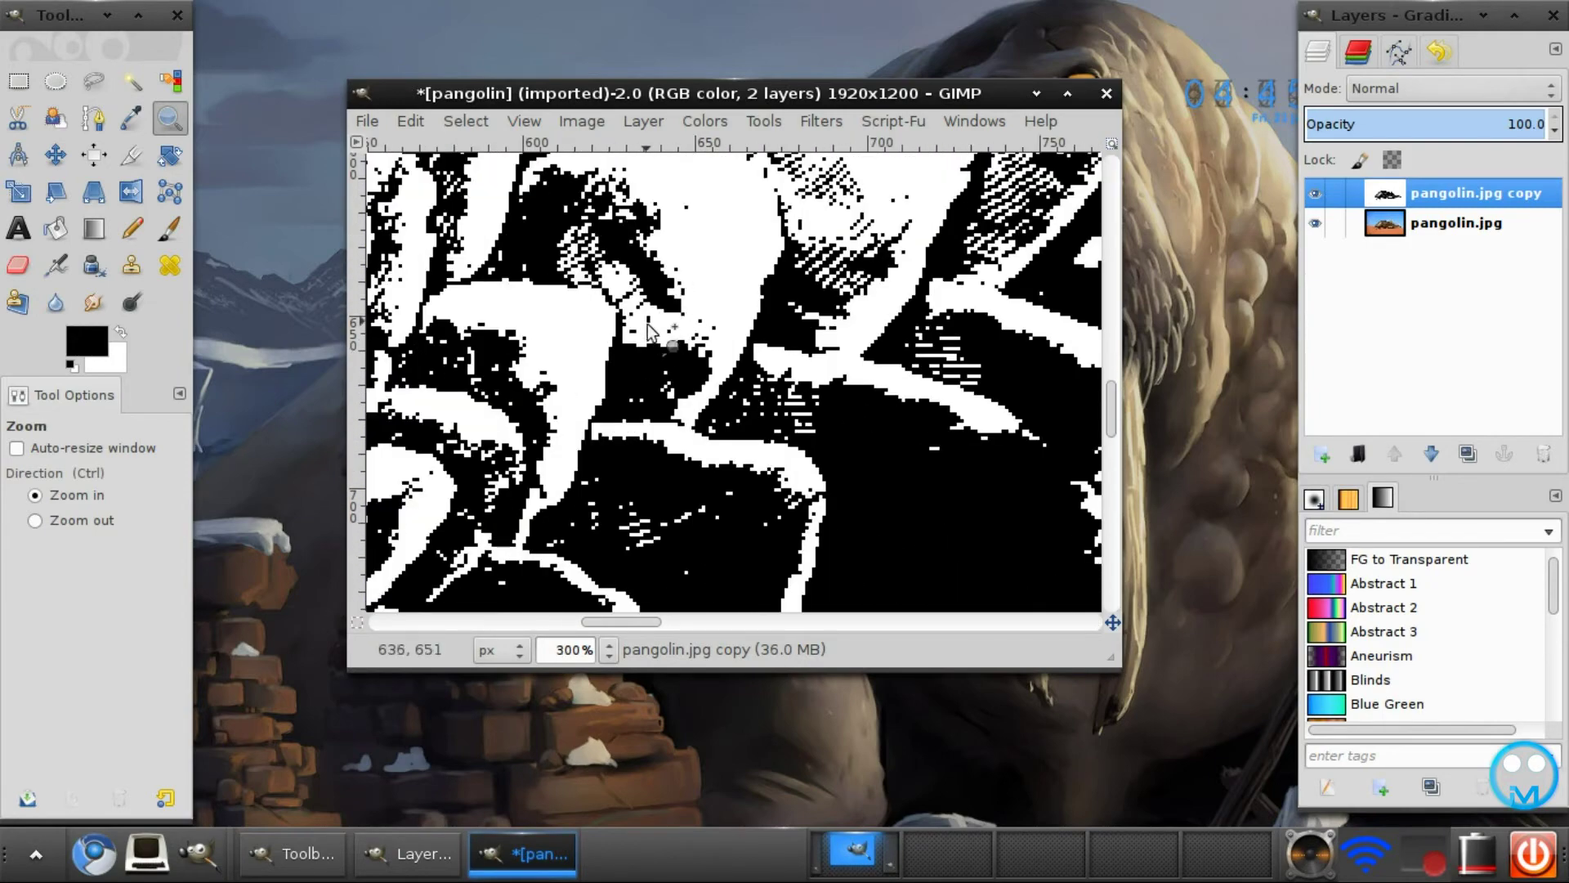
left_click(607, 650)
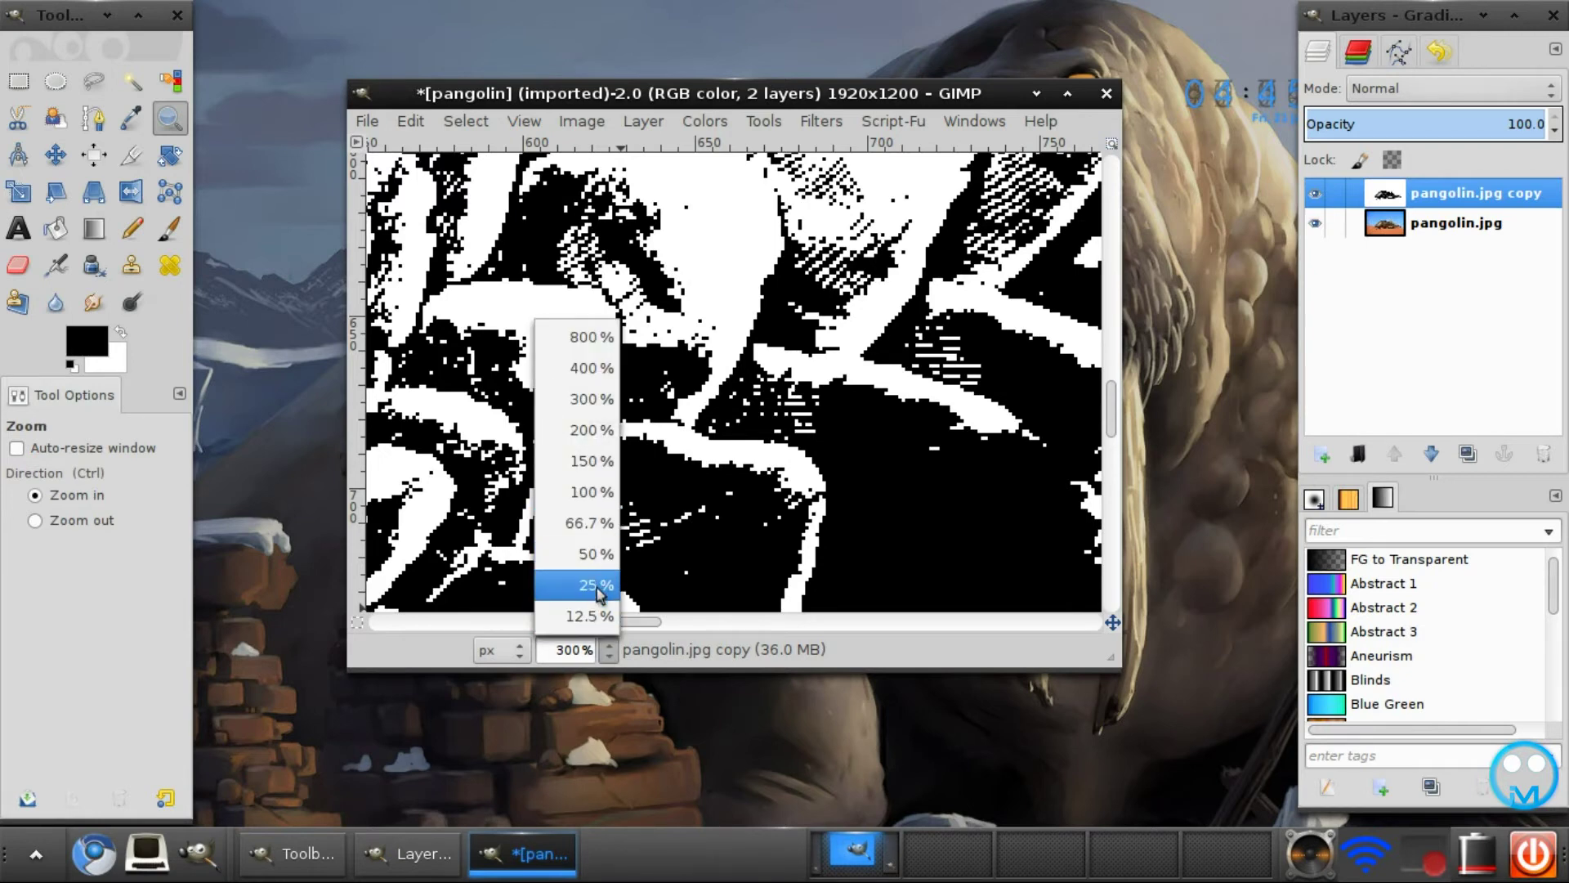
left_click(596, 583)
left_click(609, 649)
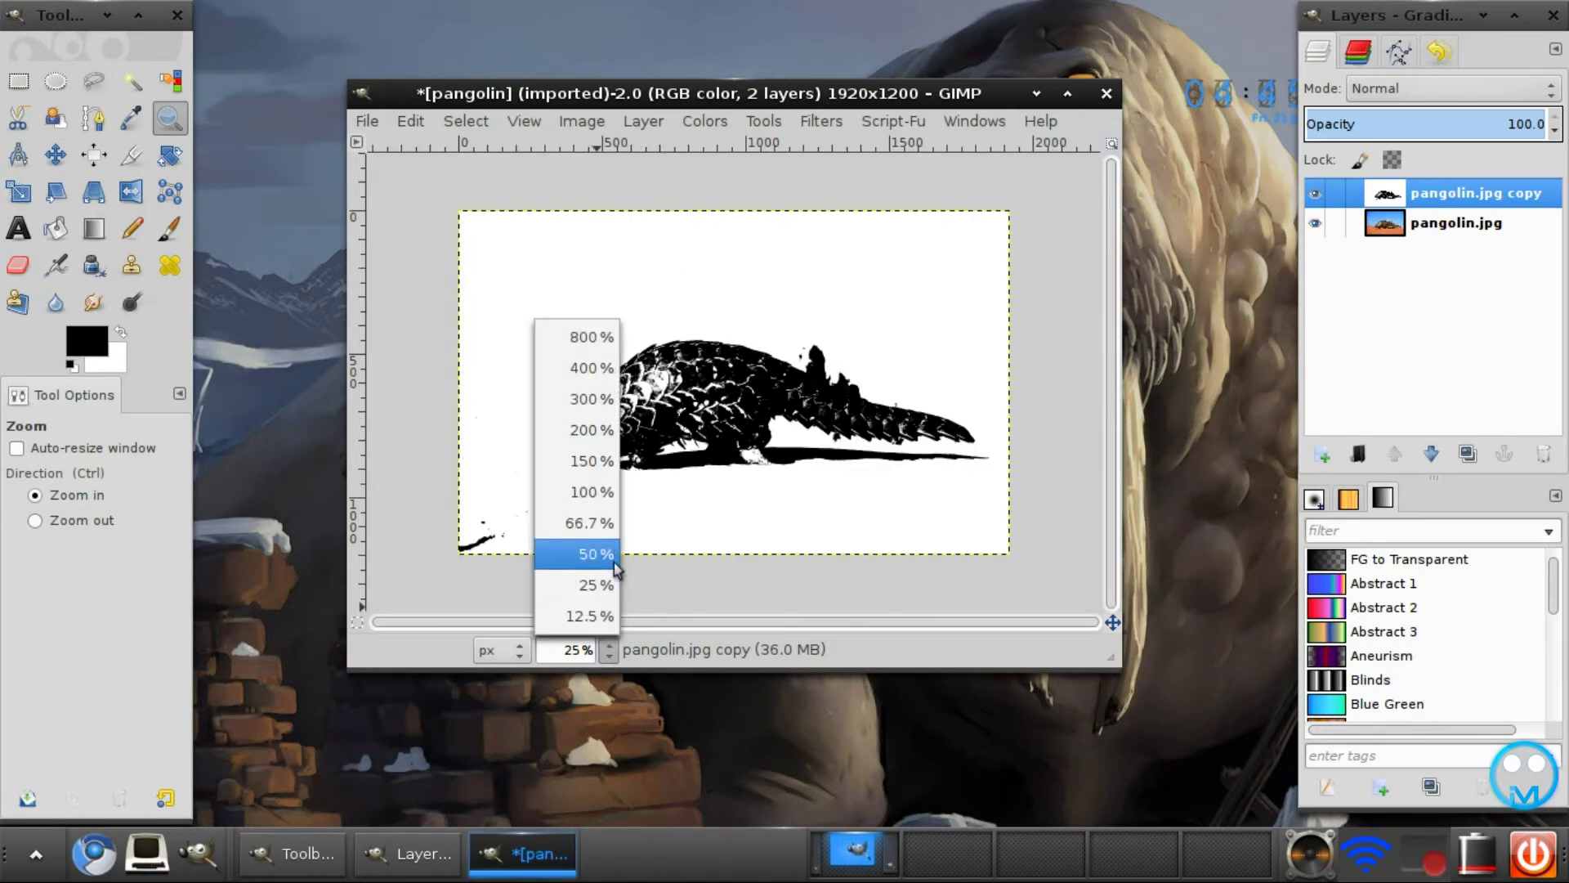
left_click(597, 509)
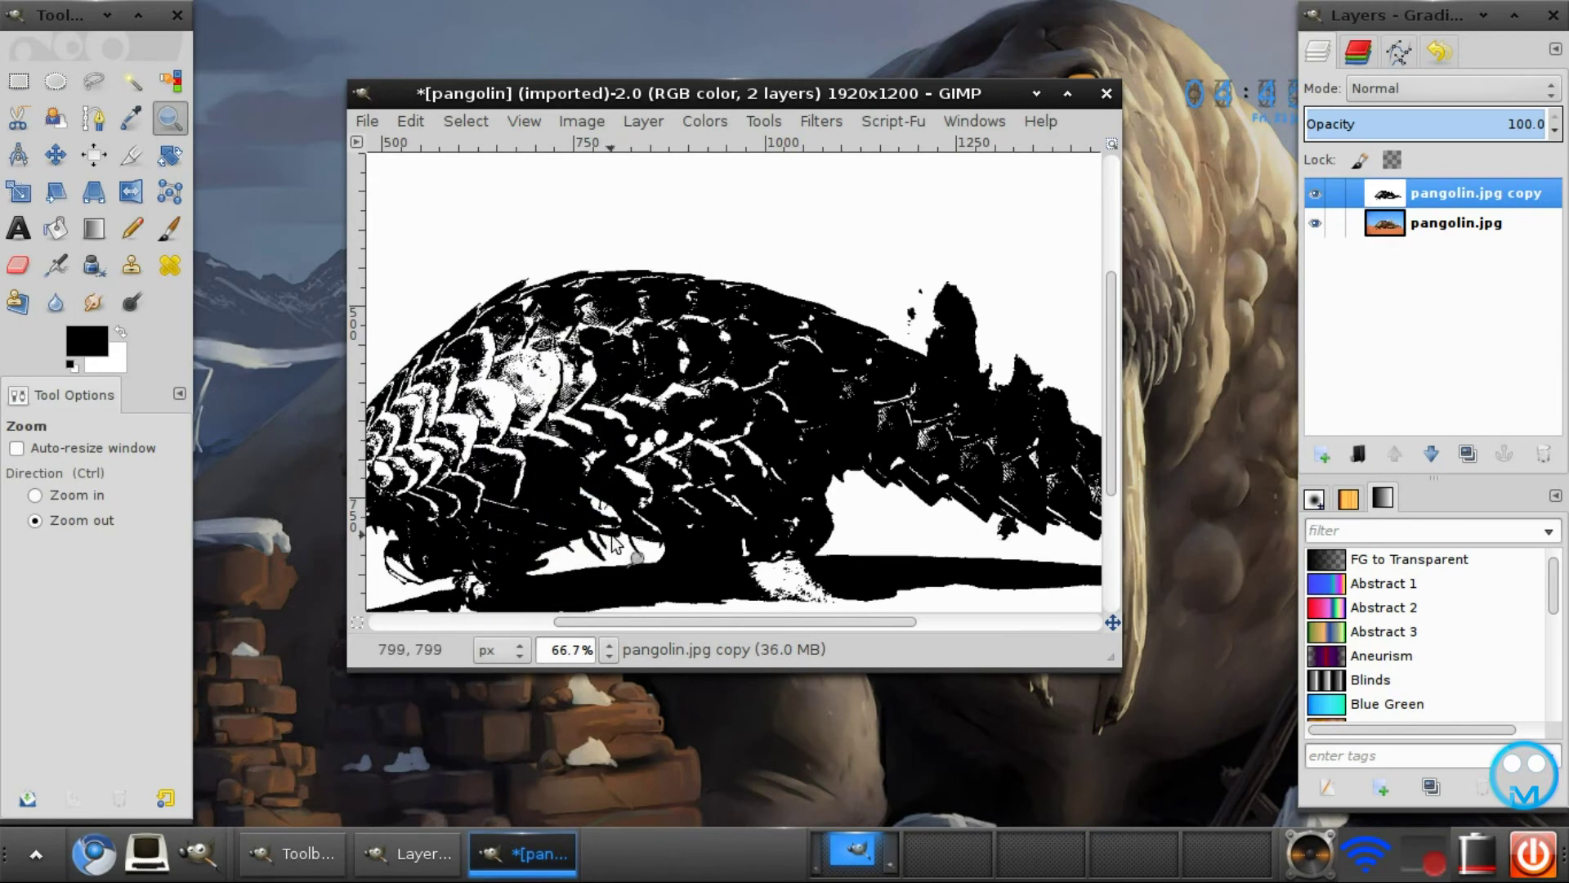
left_click(629, 568, "ctrl")
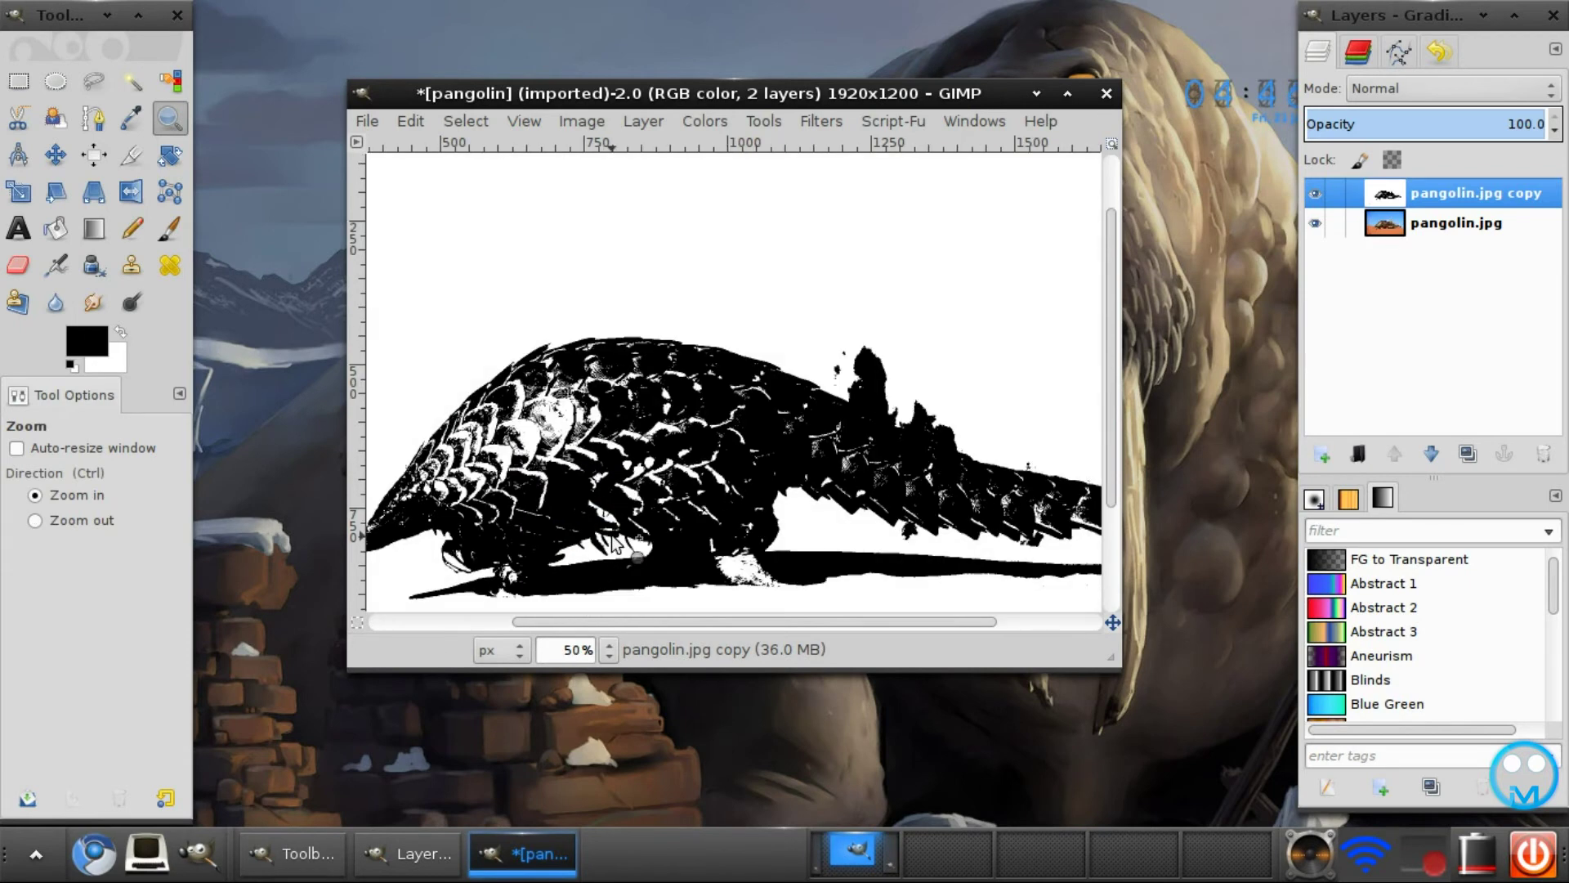
left_click(751, 392, "ctrl")
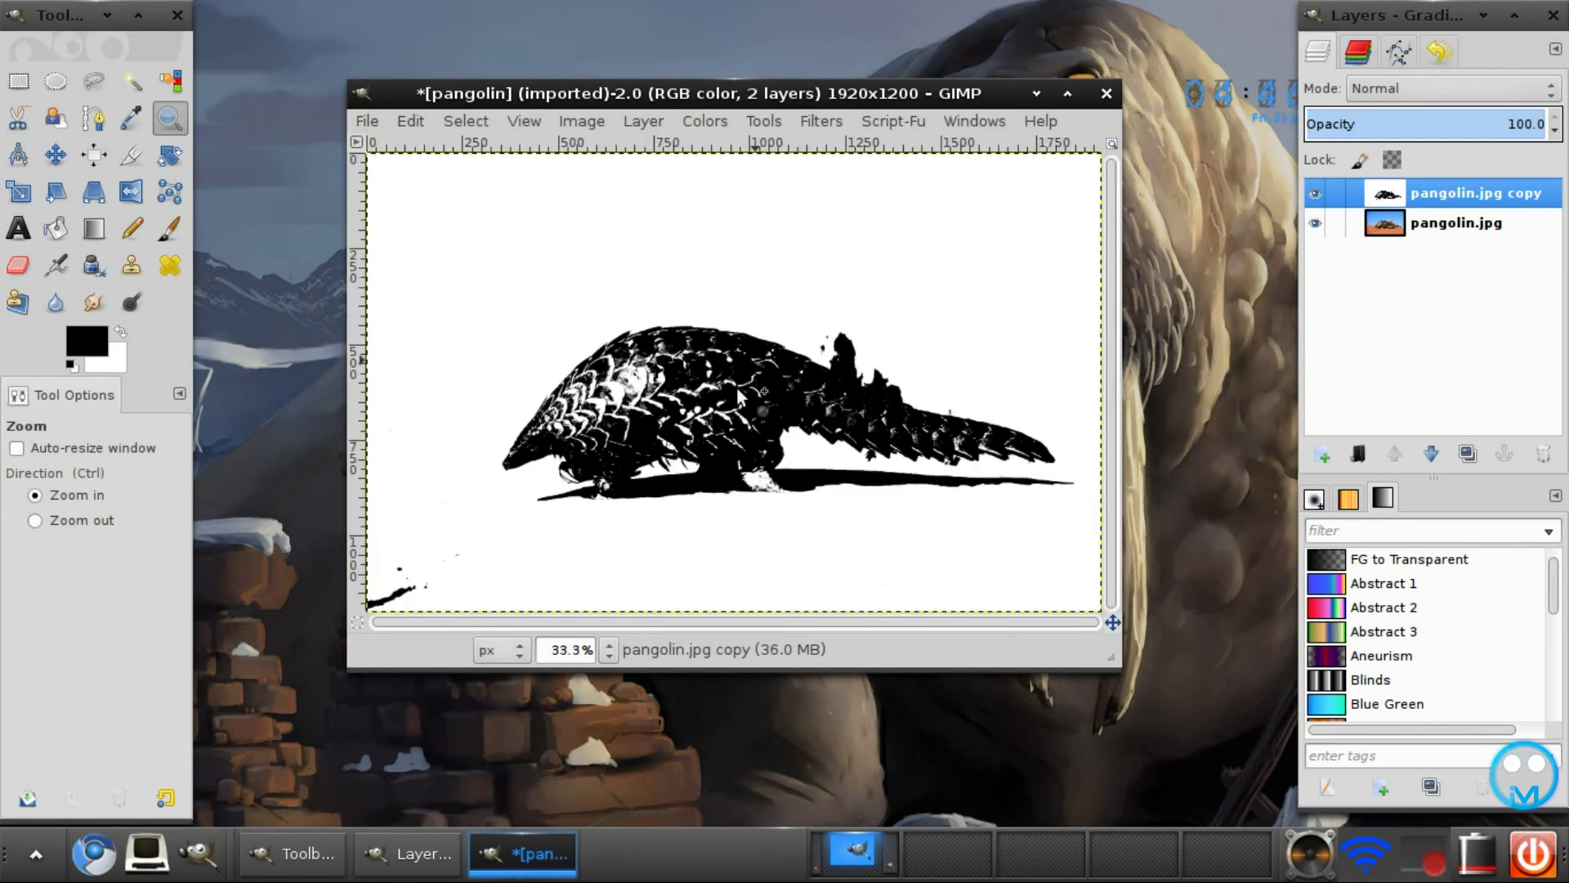
Step: Apply a 3.0 px Gaussian Blur to the thresholded pangolin.jpg copy layer
left_click(822, 123)
mouse_move(842, 237)
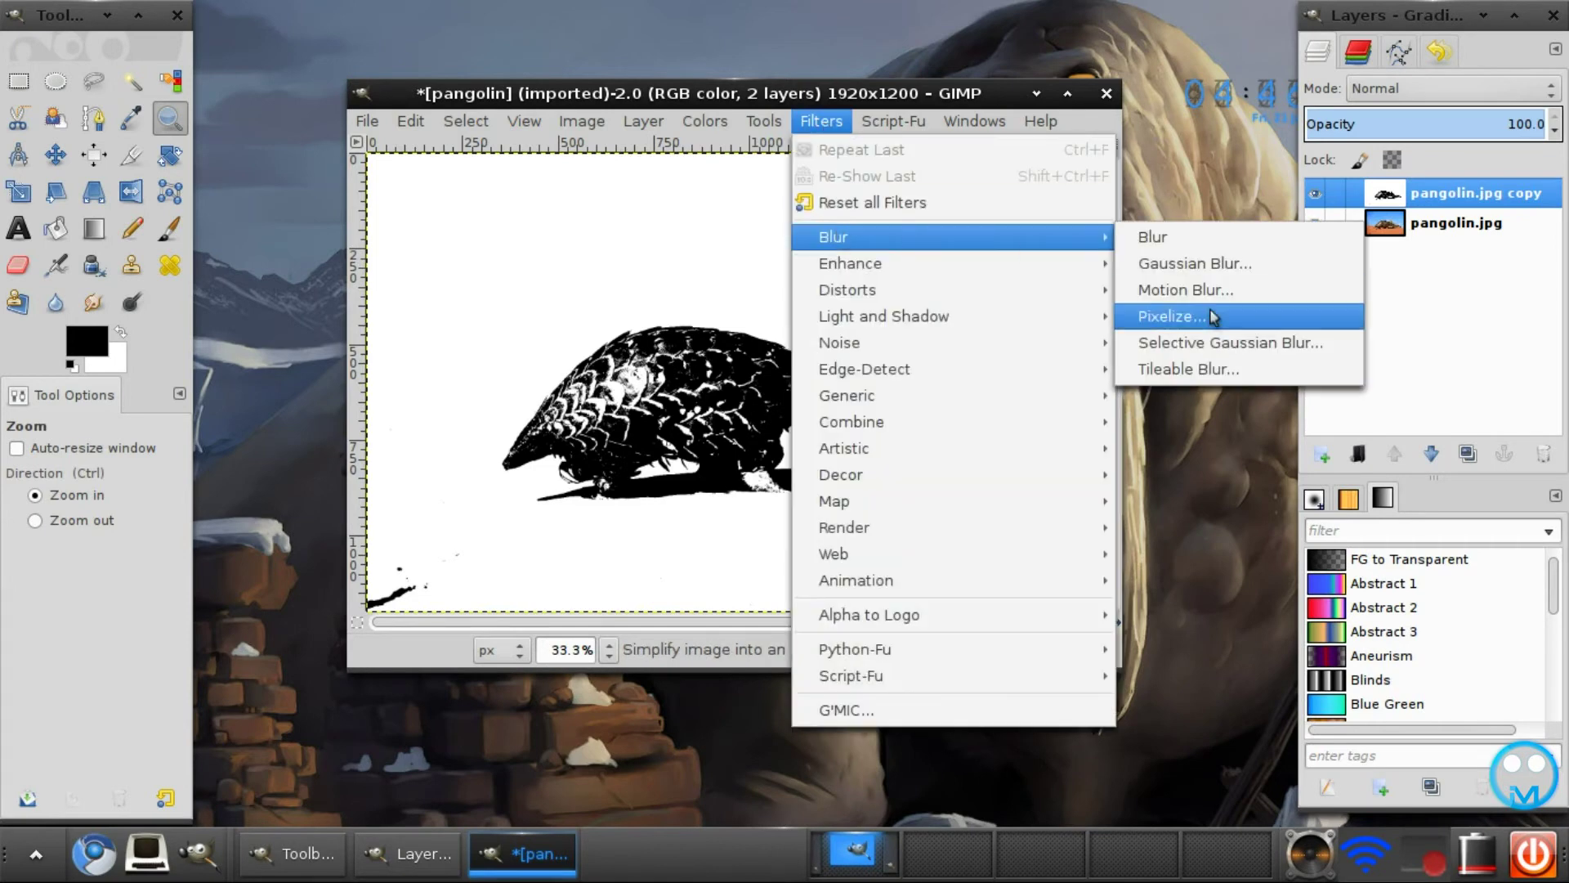
left_click(1194, 266)
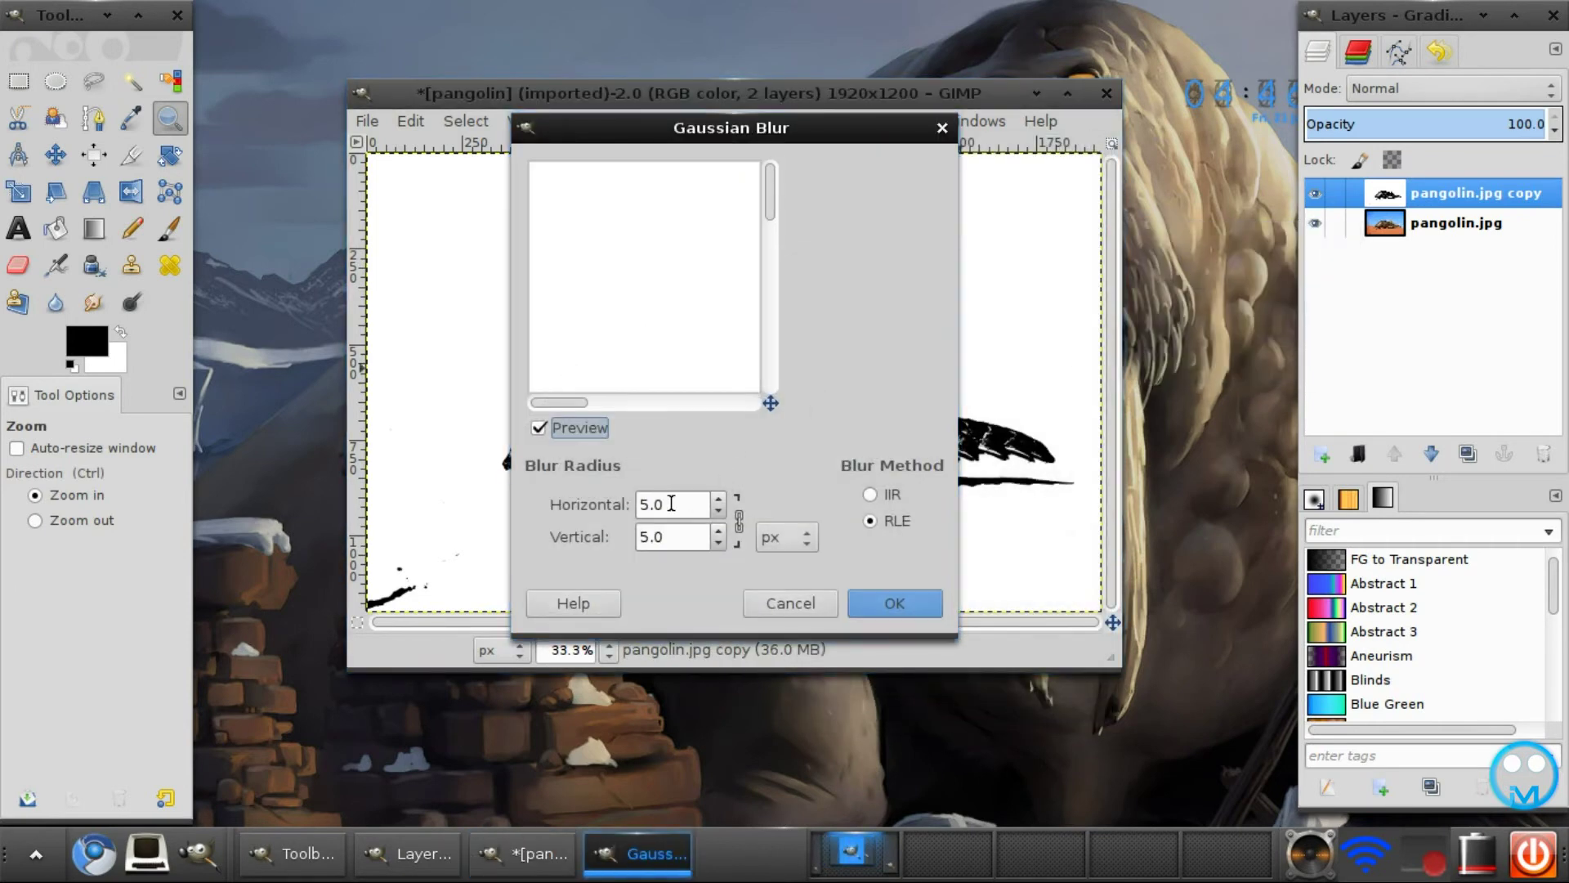
left_click_drag(674, 504, 638, 504)
left_click(720, 510)
left_click(720, 511)
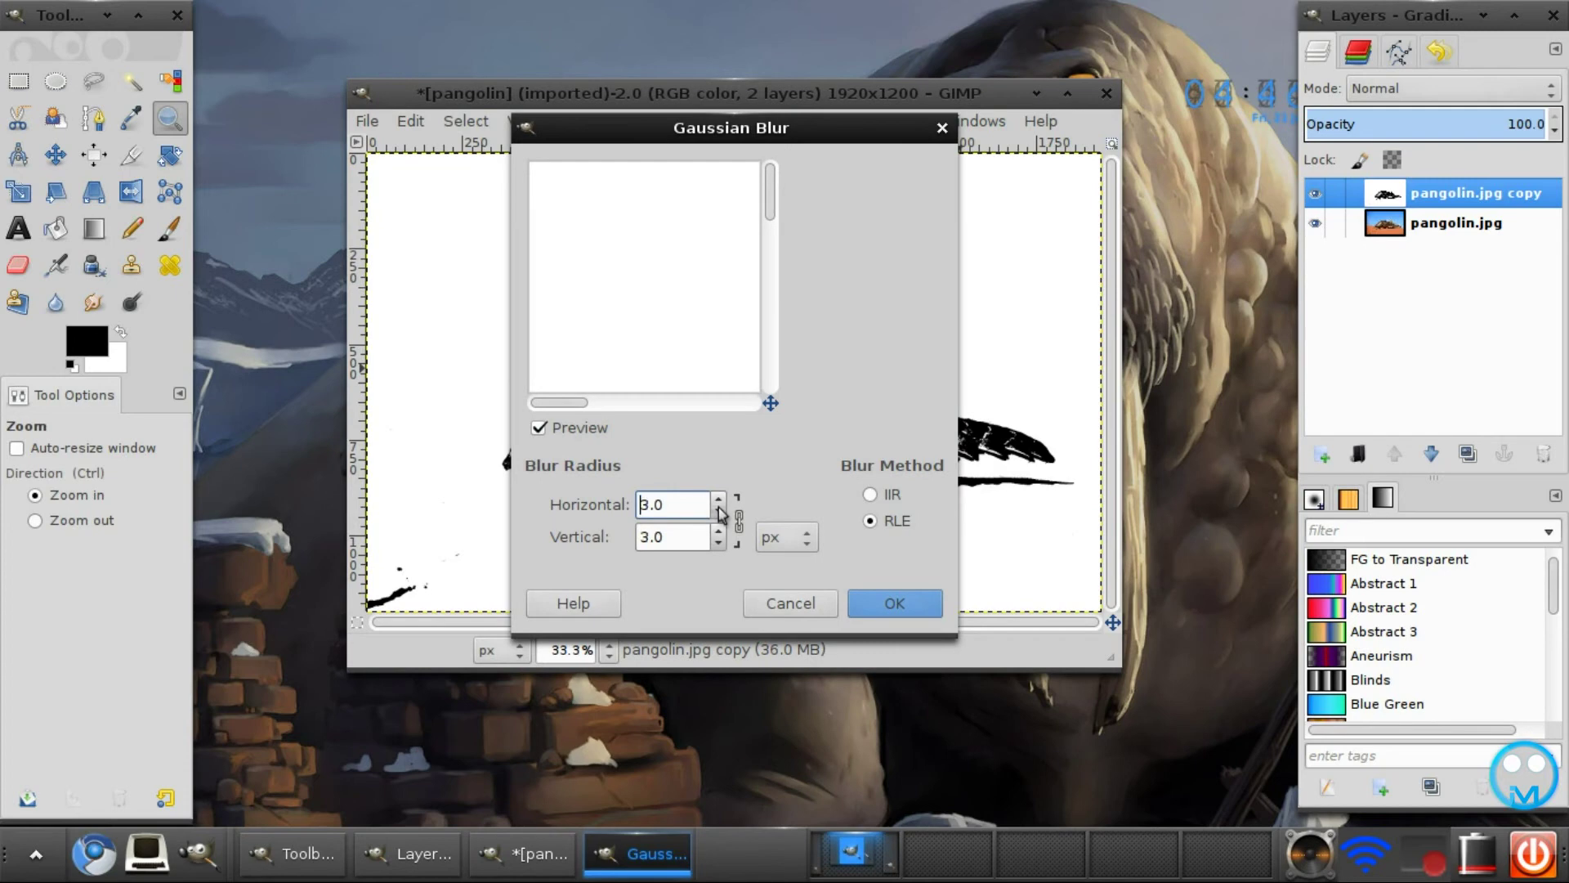
left_click(720, 511)
left_click(720, 510)
left_click(870, 606)
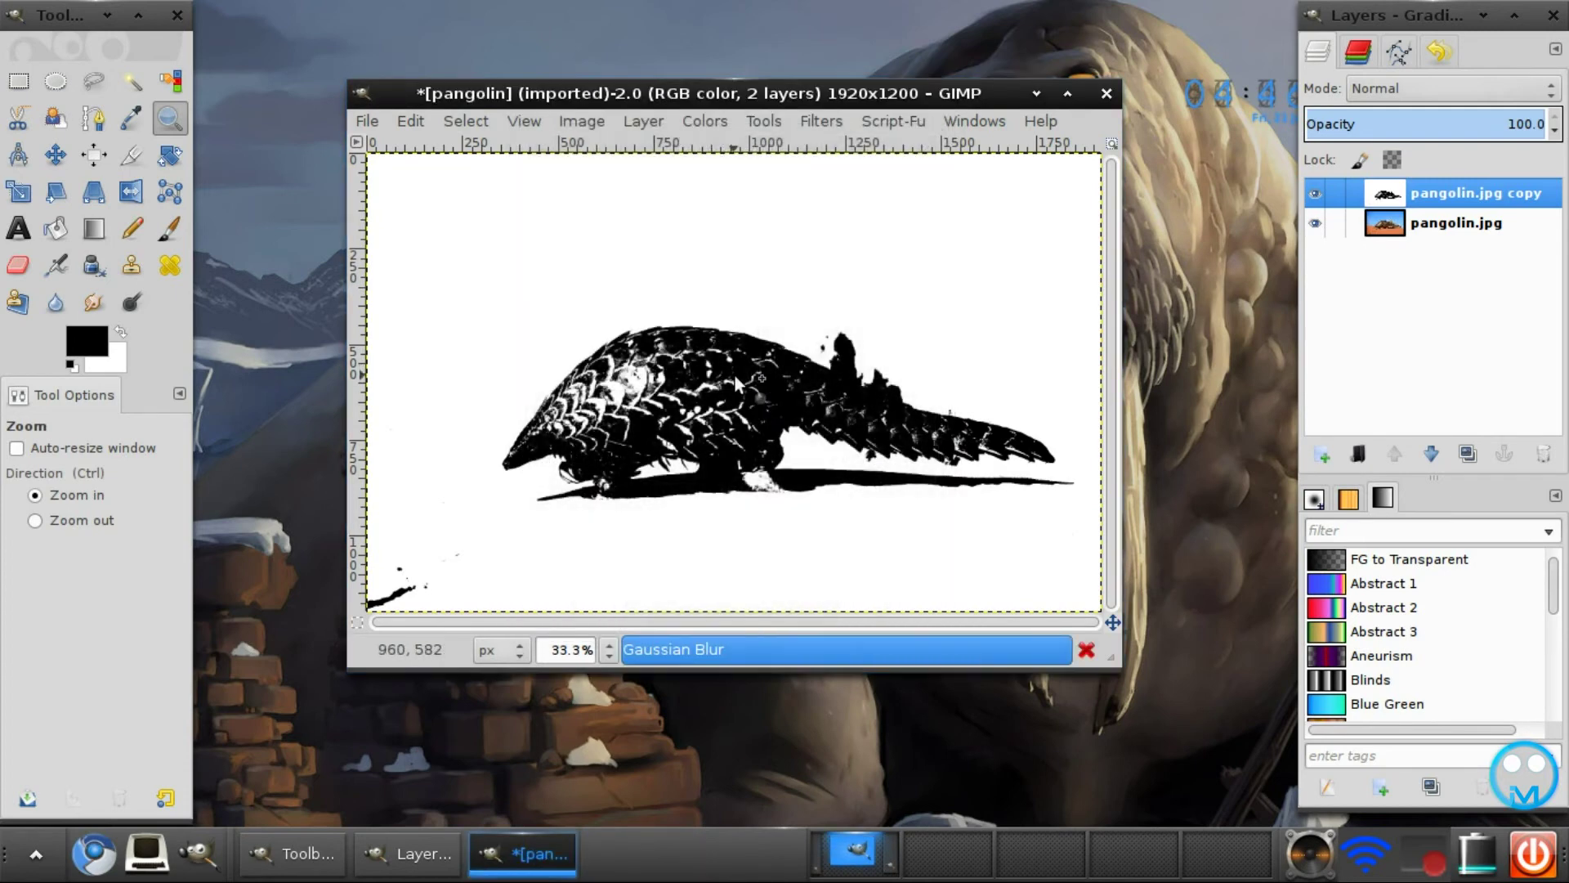
Step: Apply an S-shaped Curves adjustment, lowering the shadow point and raising the highlight point
left_click(703, 122)
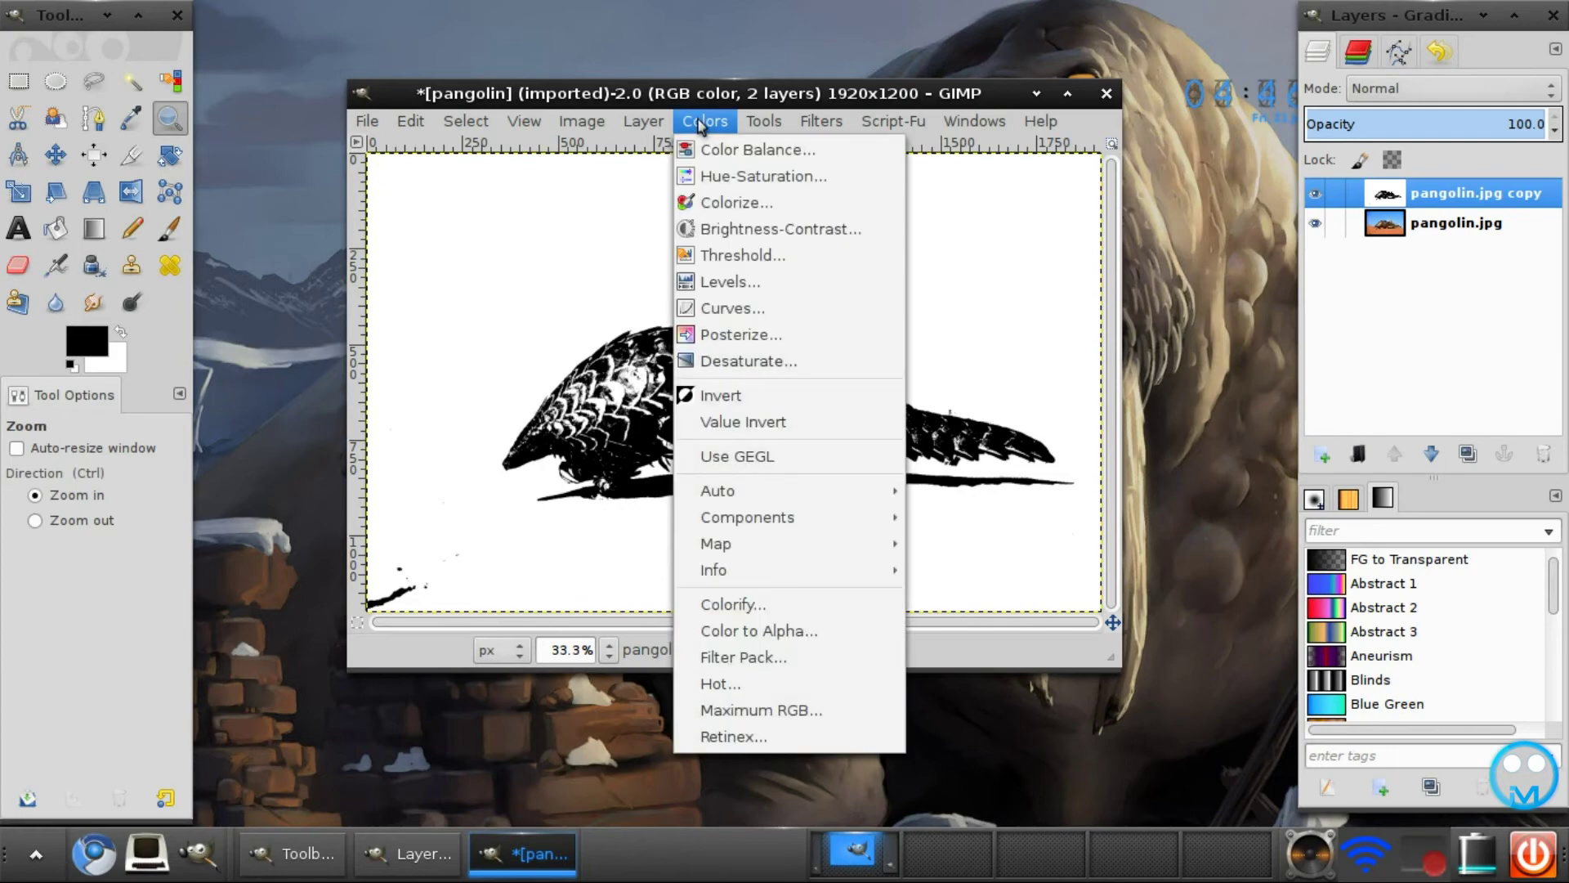
left_click(733, 311)
left_click(1015, 373)
left_click_drag(1015, 373, 1038, 408)
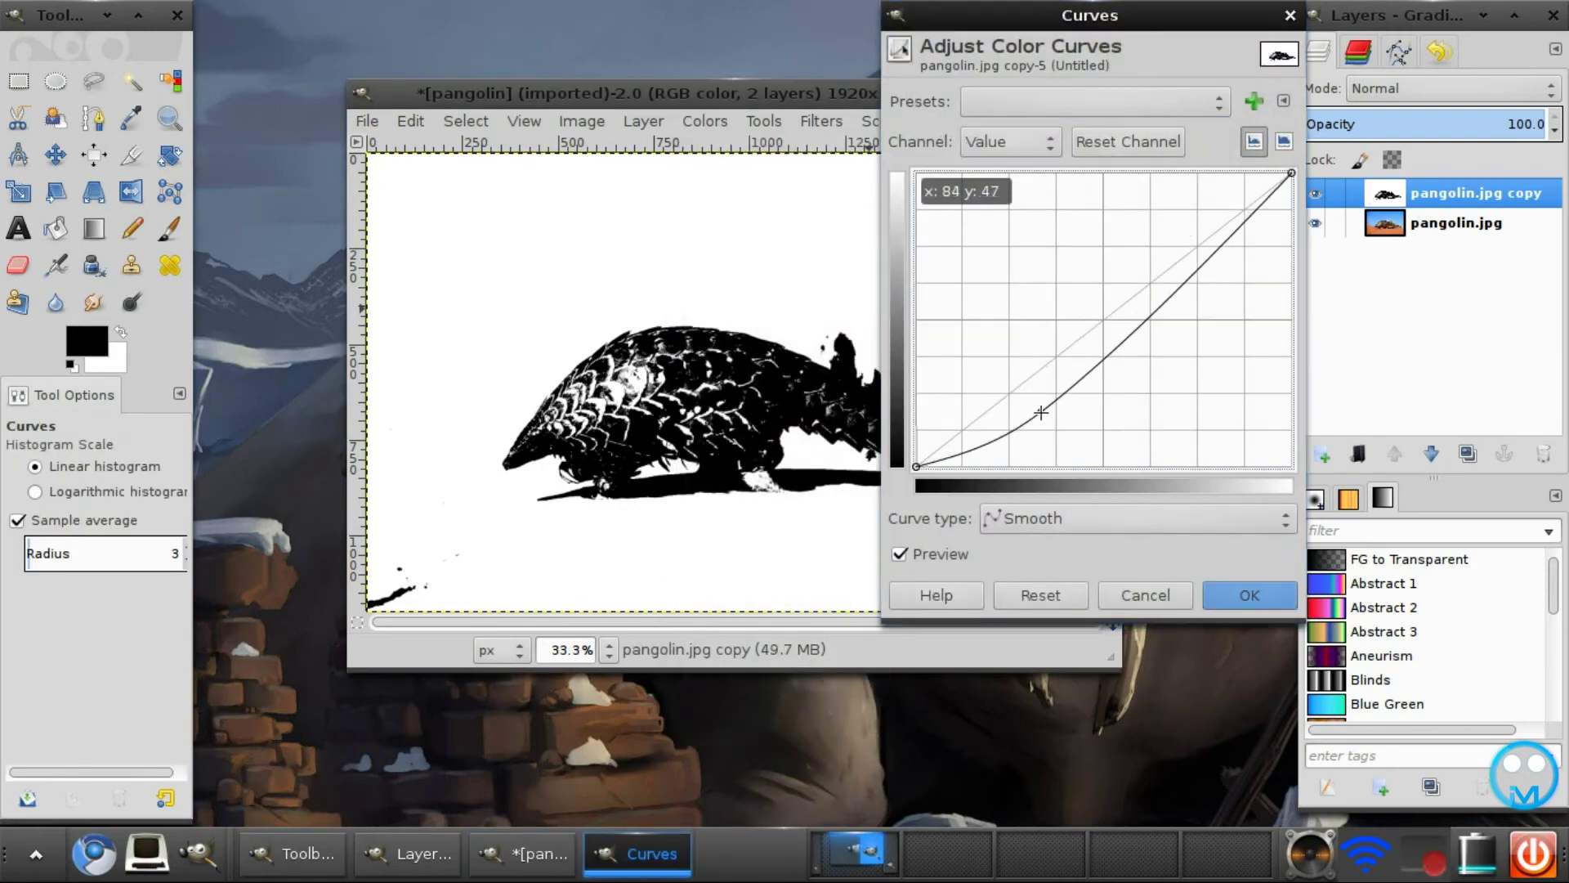
left_click_drag(1093, 357, 1193, 263)
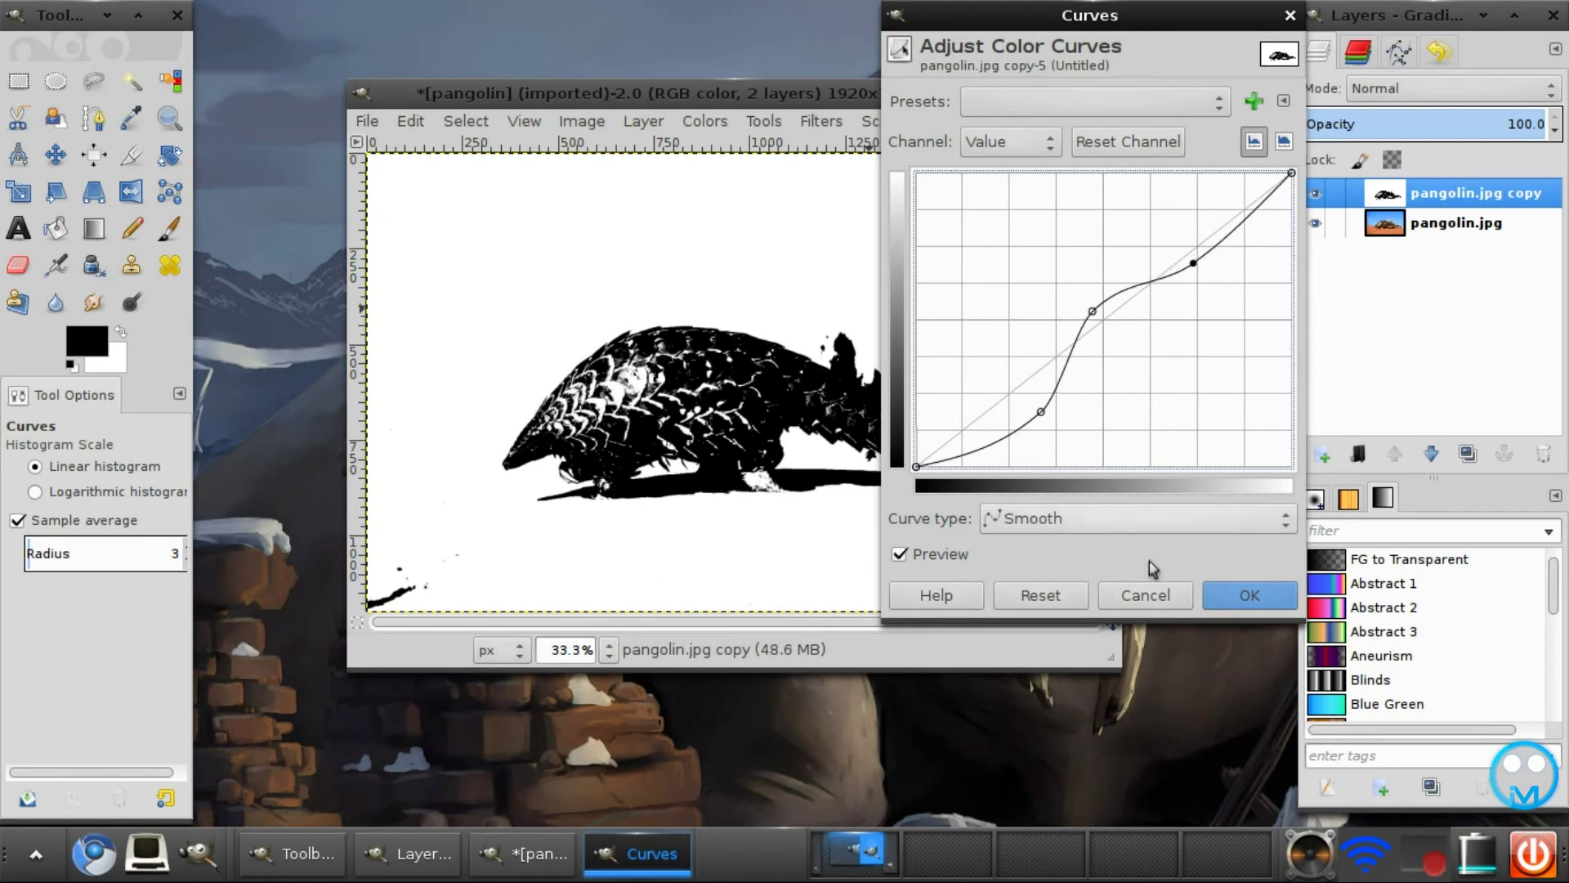
left_click(1238, 594)
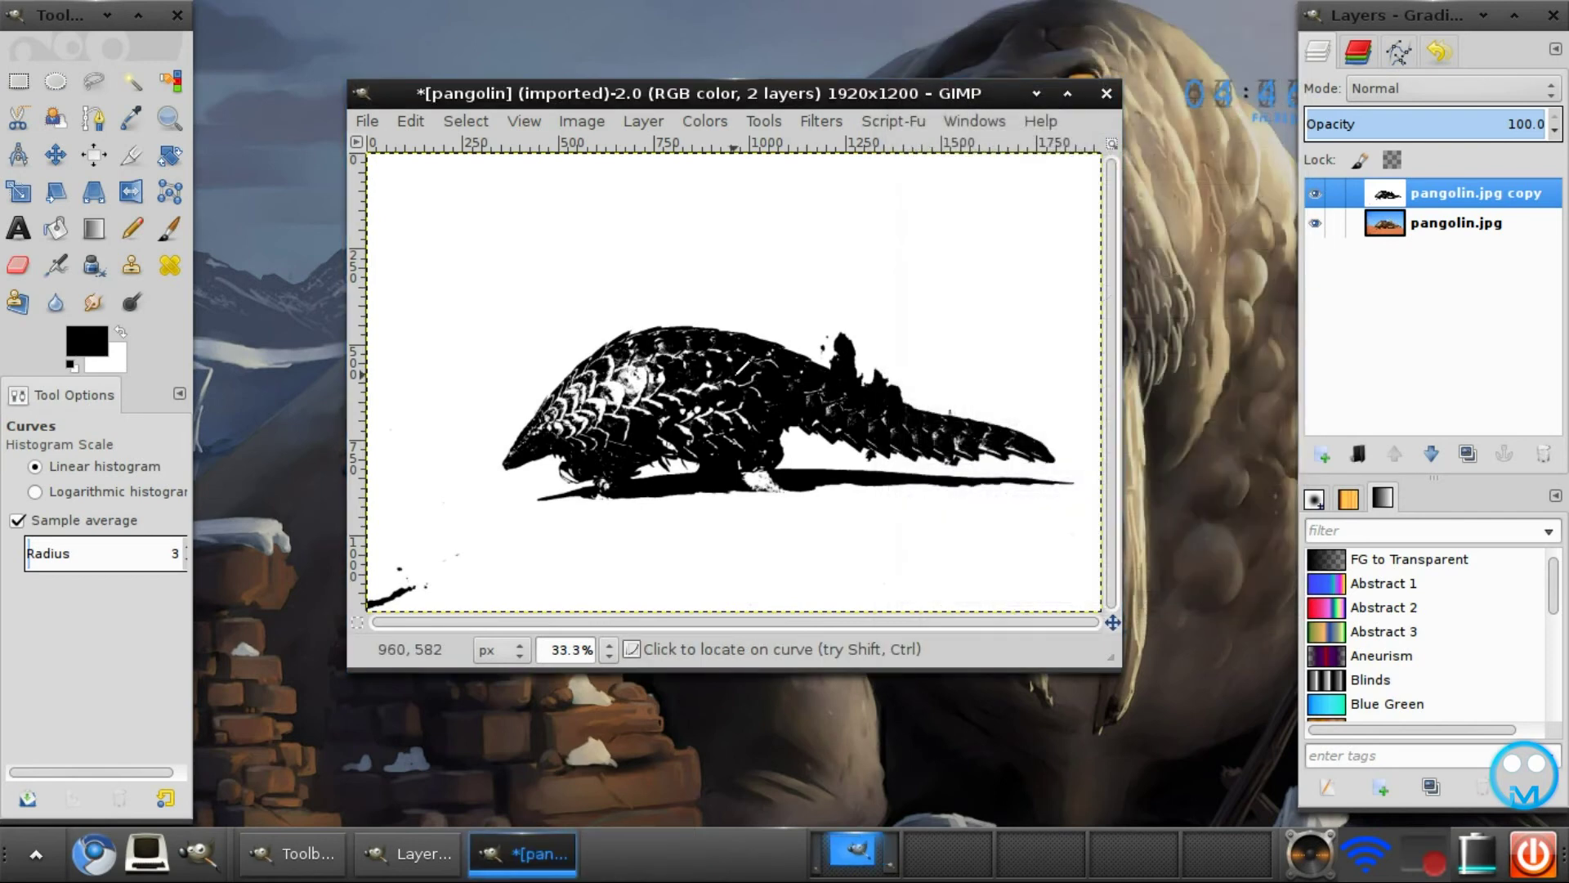